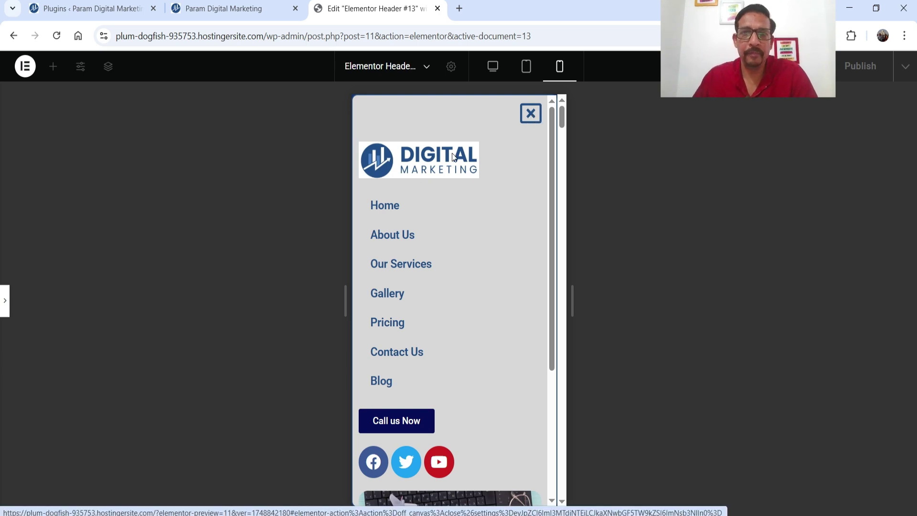
Examine the finished off-canvas menu's contents in the mobile preview, and test closing and reopening it.
scroll(401, 256, "down", 1)
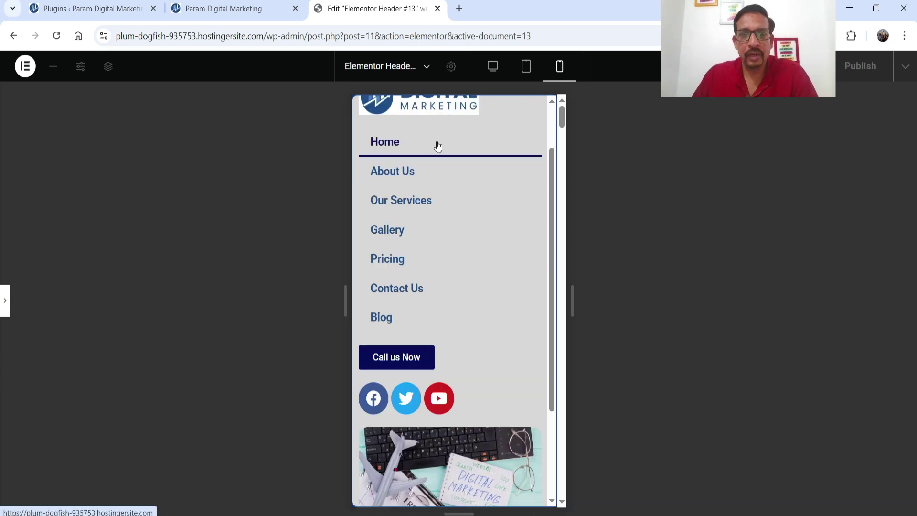
scroll(455, 313, "down", 2)
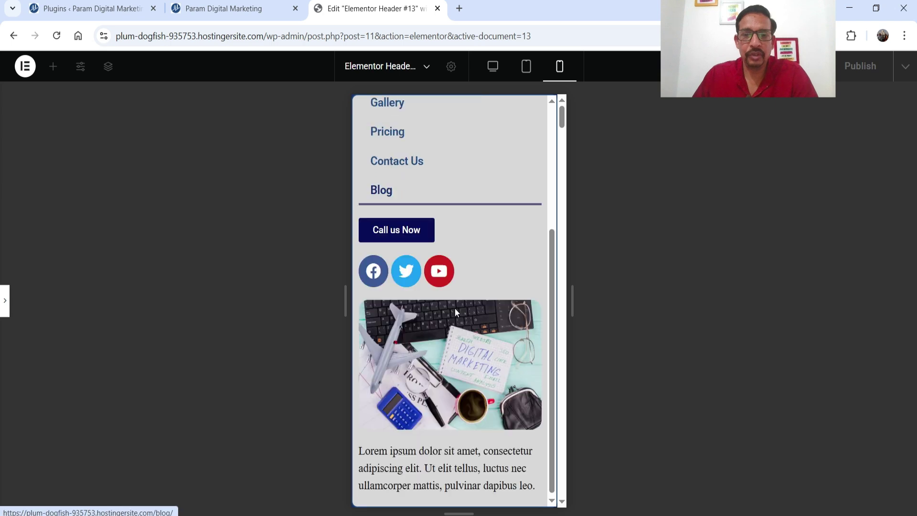
scroll(466, 331, "down", 1)
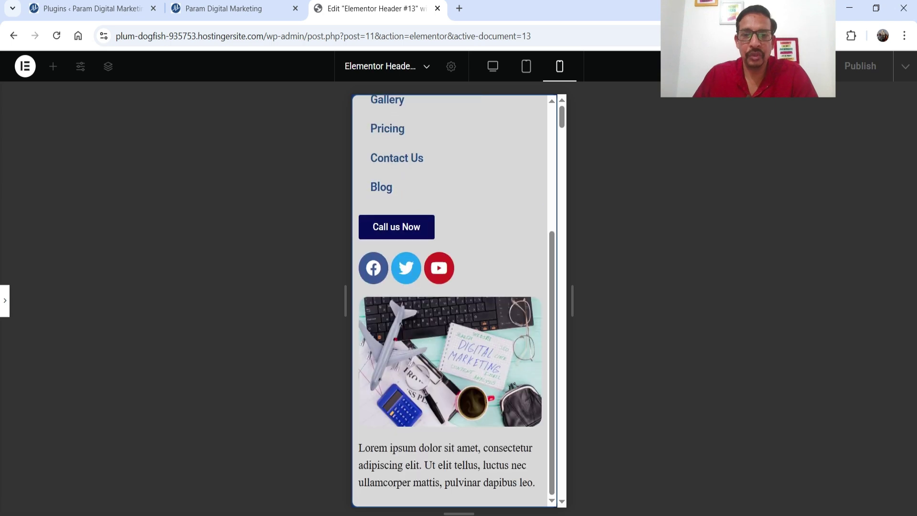
scroll(483, 253, "up", 3)
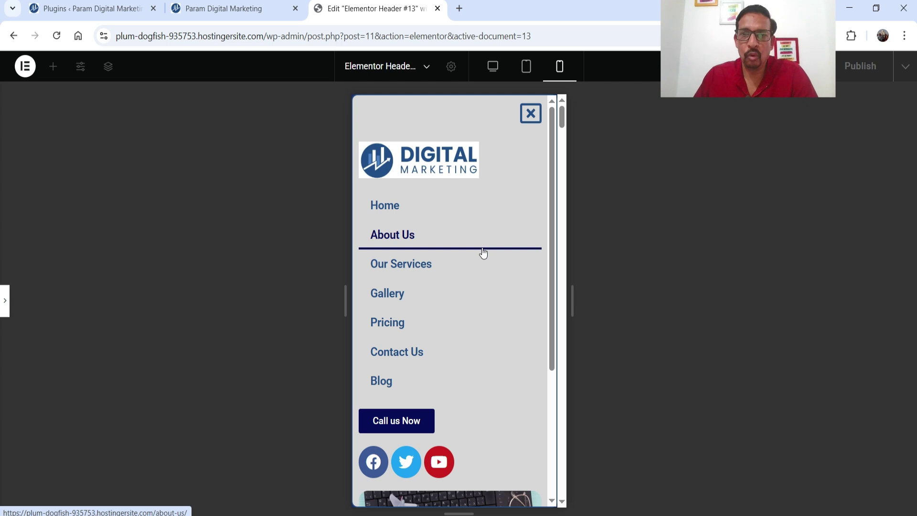
left_click(531, 115)
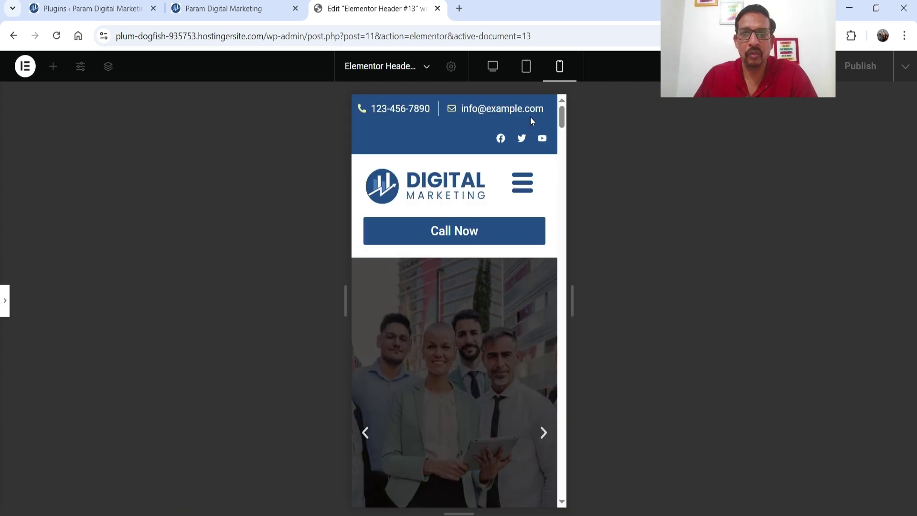
left_click(515, 187)
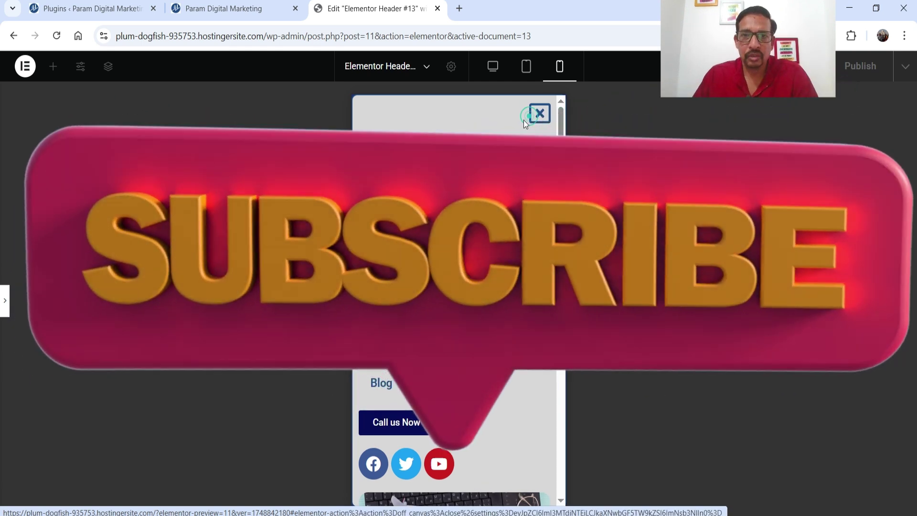
left_click(529, 116)
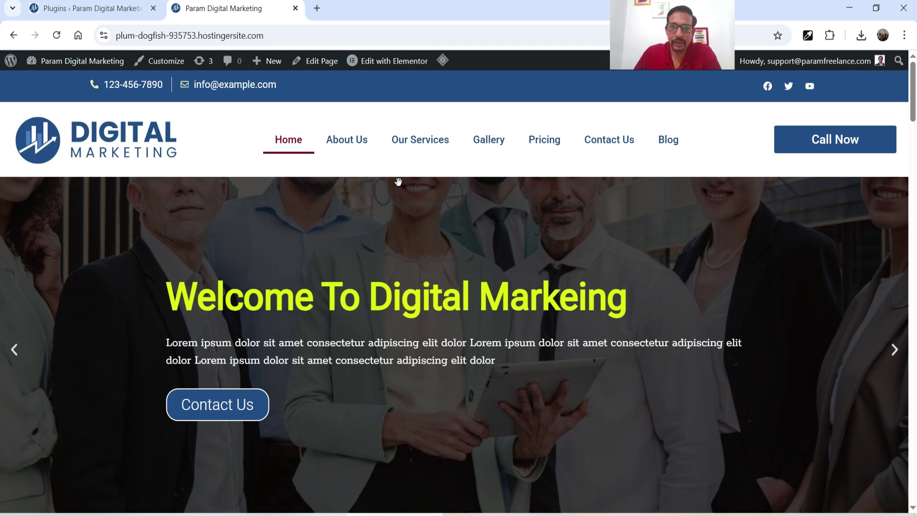
Open the Home page in Elementor and start editing its header template.
mouse_move(382, 63)
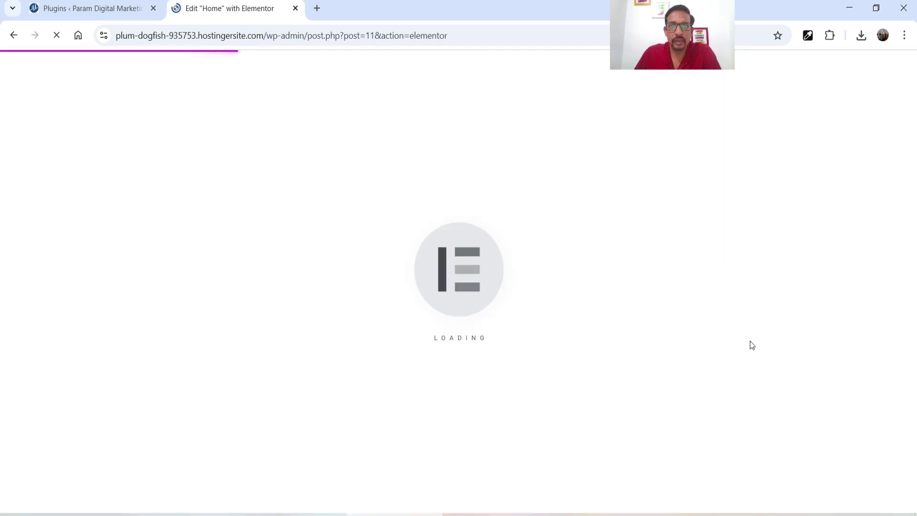
scroll(471, 278, "down", 10)
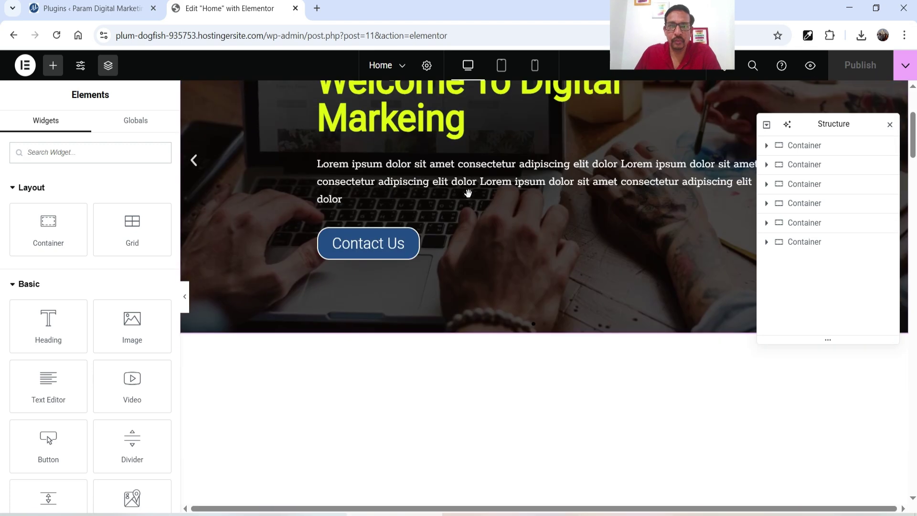
scroll(478, 288, "down", 15)
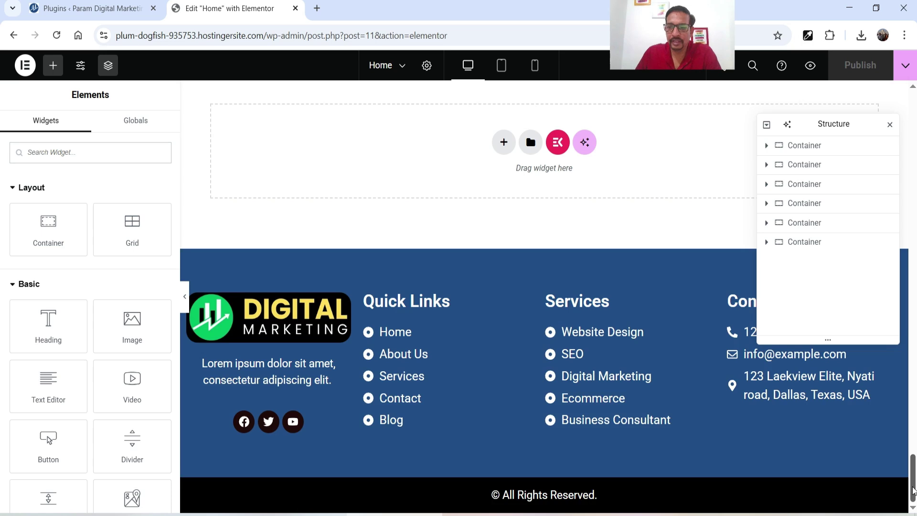
left_click_drag(906, 492, 910, 91)
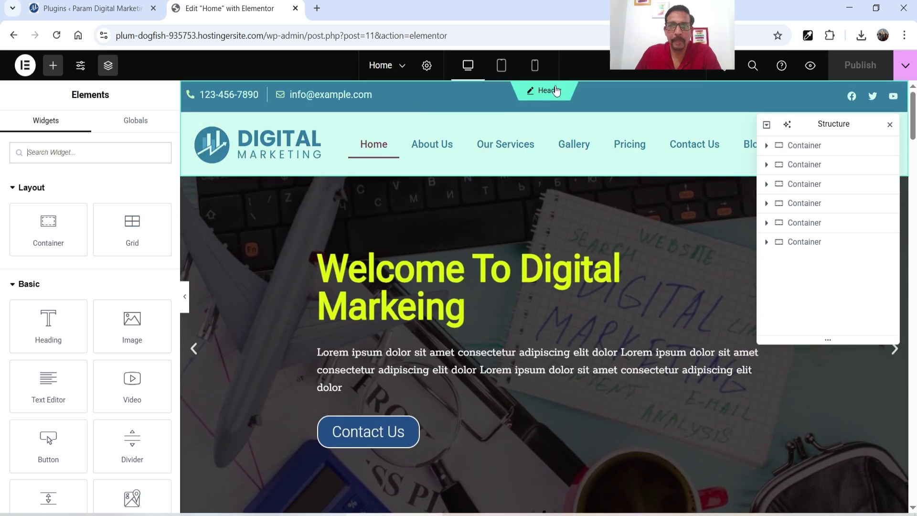
left_click(542, 95)
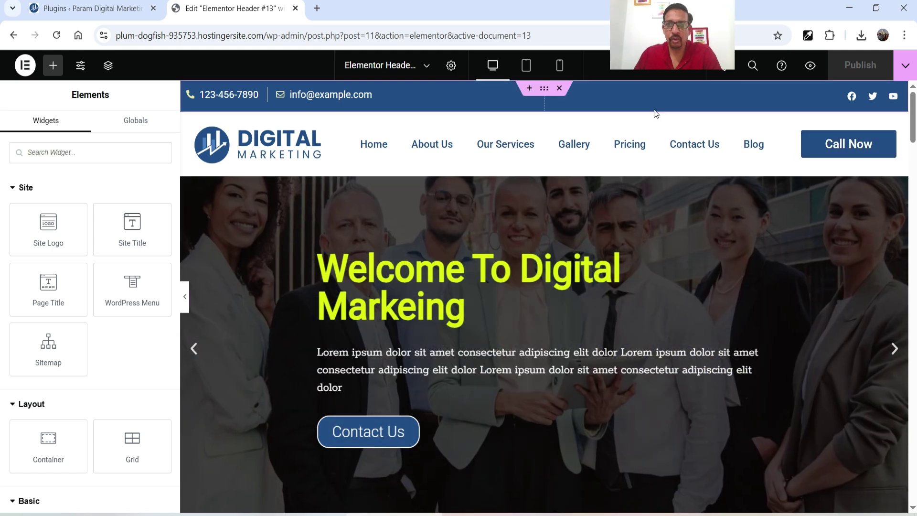
Preview the header in tablet and mobile portrait views, and expand and collapse the mobile navigation menu.
left_click(520, 66)
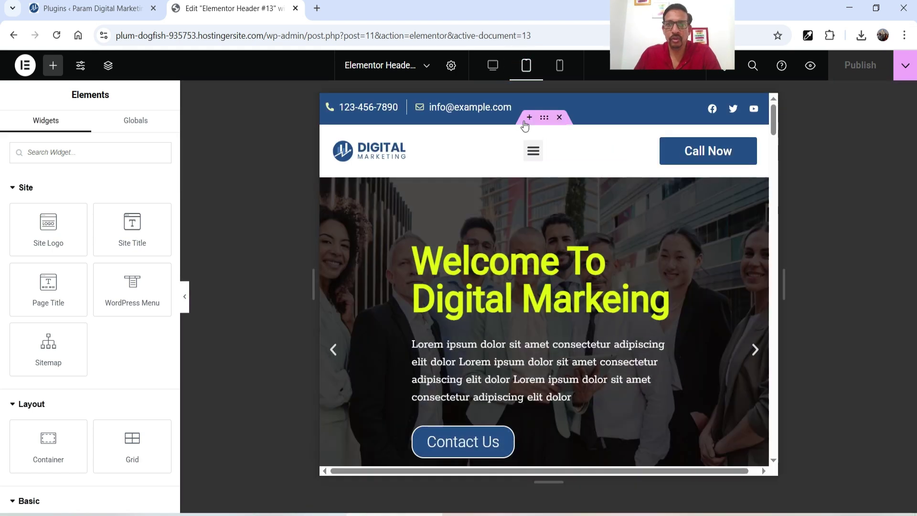
left_click(561, 67)
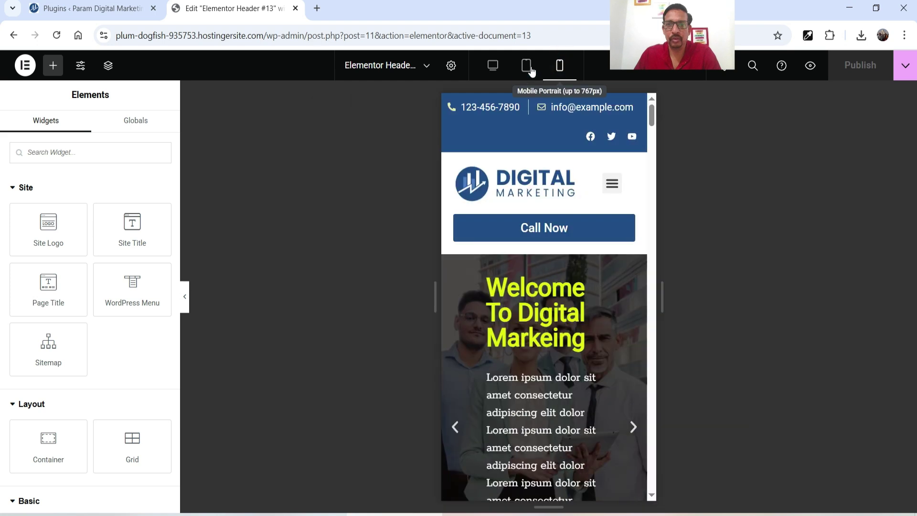
left_click(610, 190)
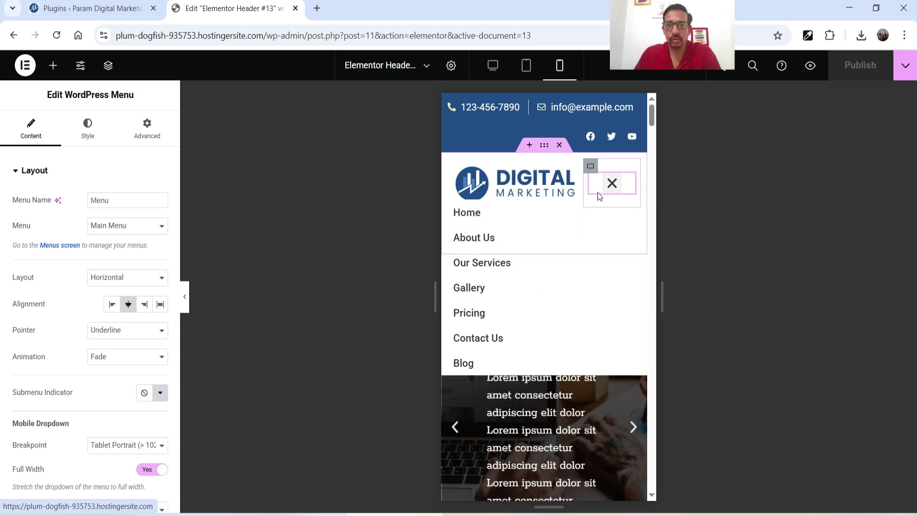
left_click(611, 189)
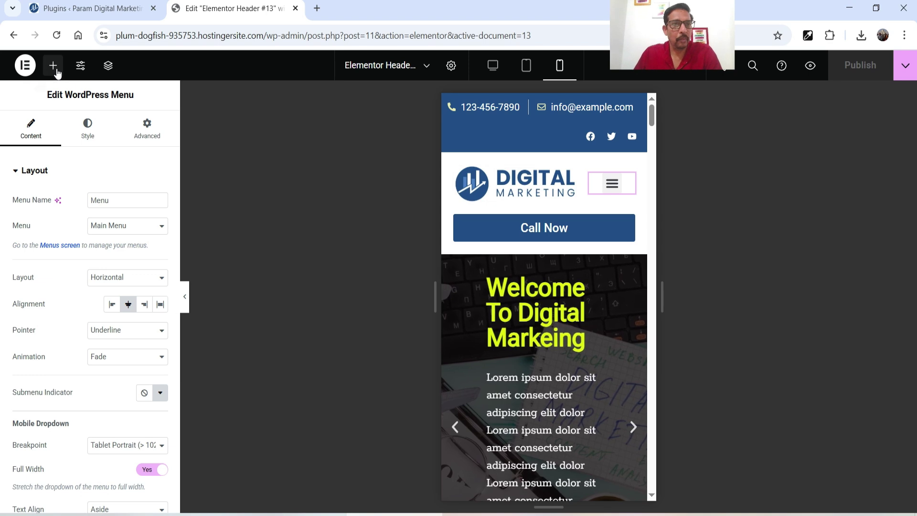
Find the Off-Canvas widget with the search term "off" and add it above the header's Call Now button.
left_click(54, 65)
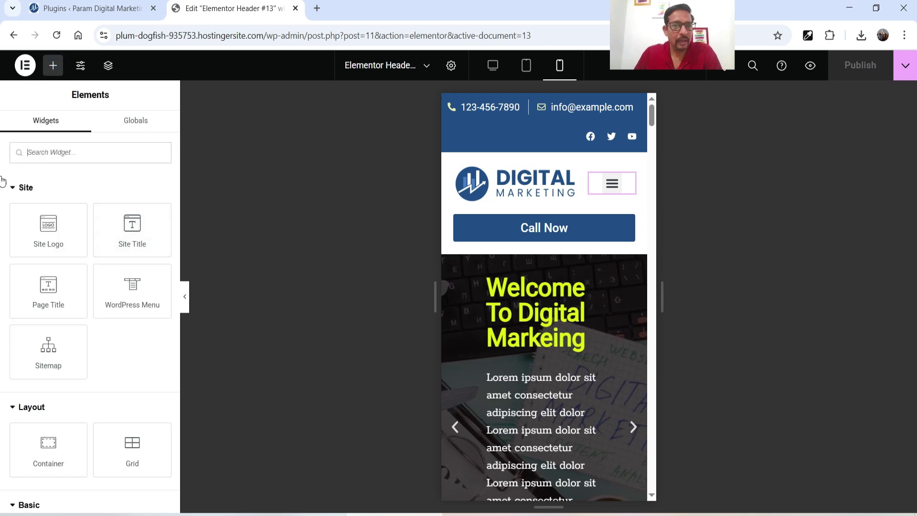
type("off")
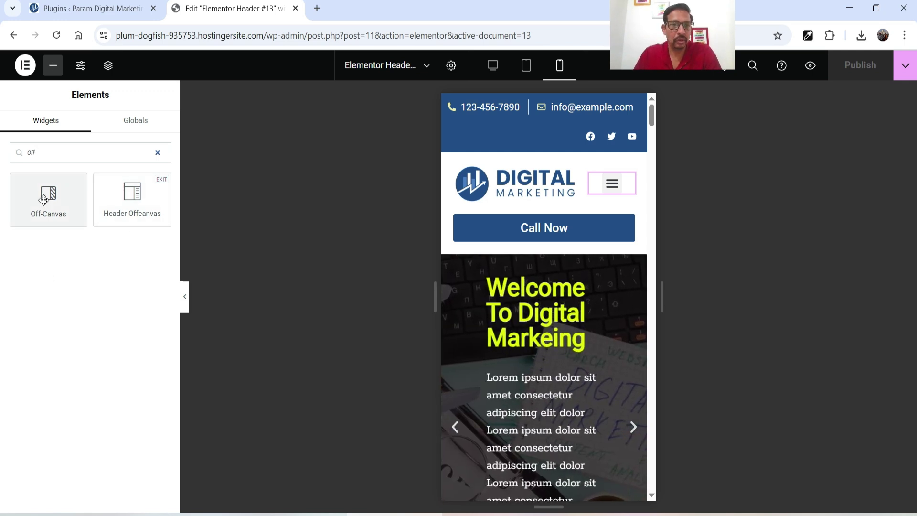
left_click_drag(41, 204, 545, 214)
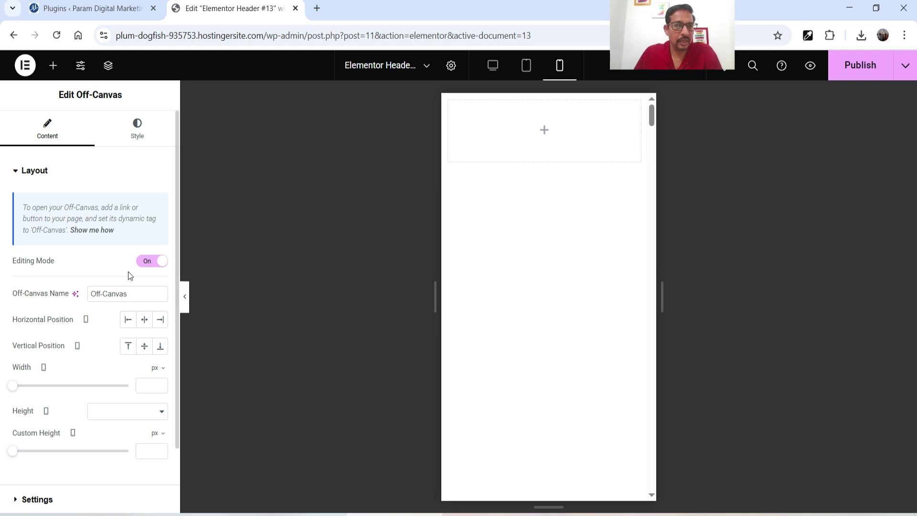
Turn the off-canvas widget's editing mode off and back on.
left_click(150, 262)
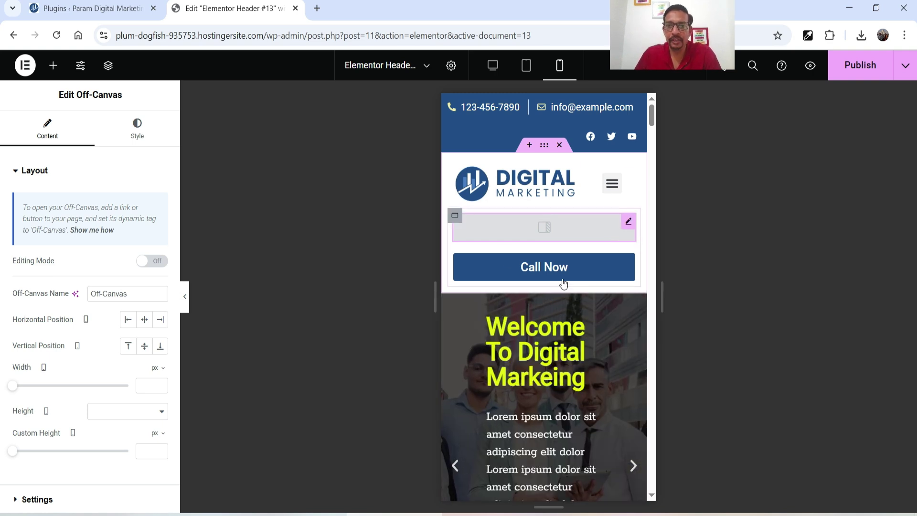
left_click(628, 222)
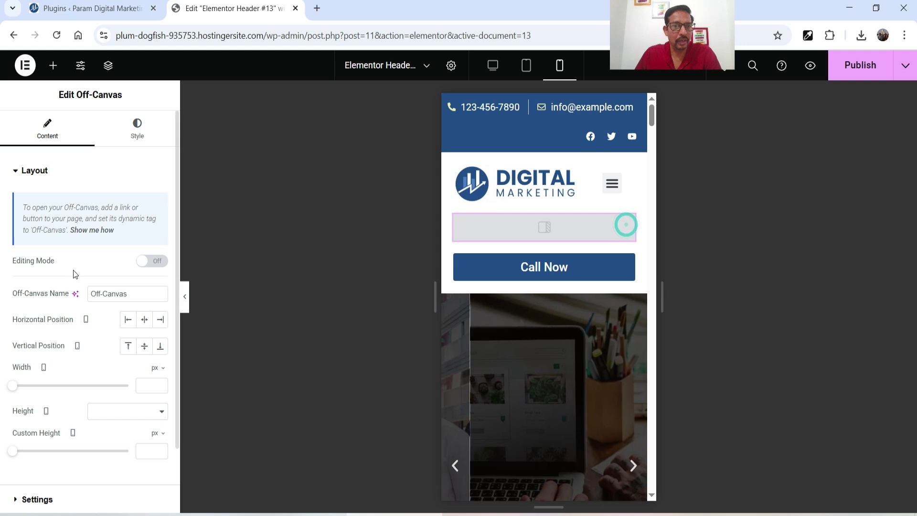
left_click(154, 261)
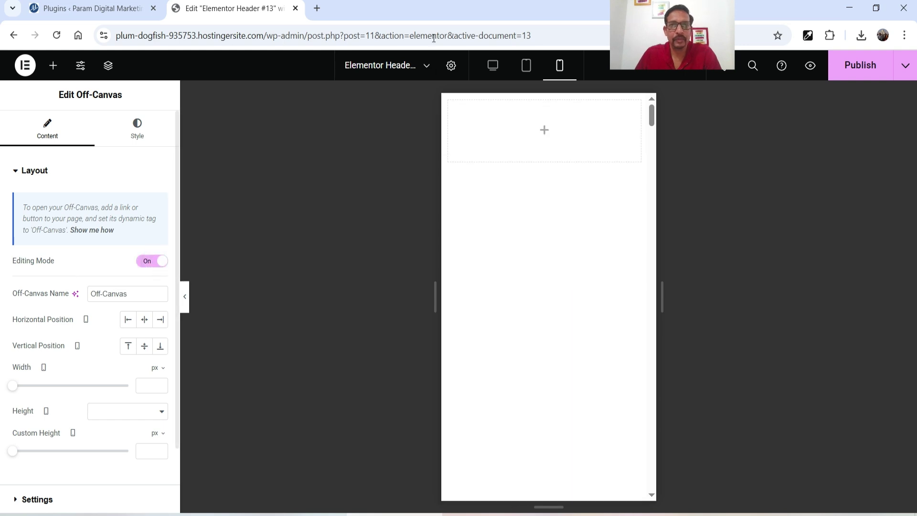
In desktop view, name the off-canvas "Off-Canvas Menu for mobile" and set its horizontal position to left and vertical position to center.
left_click(490, 63)
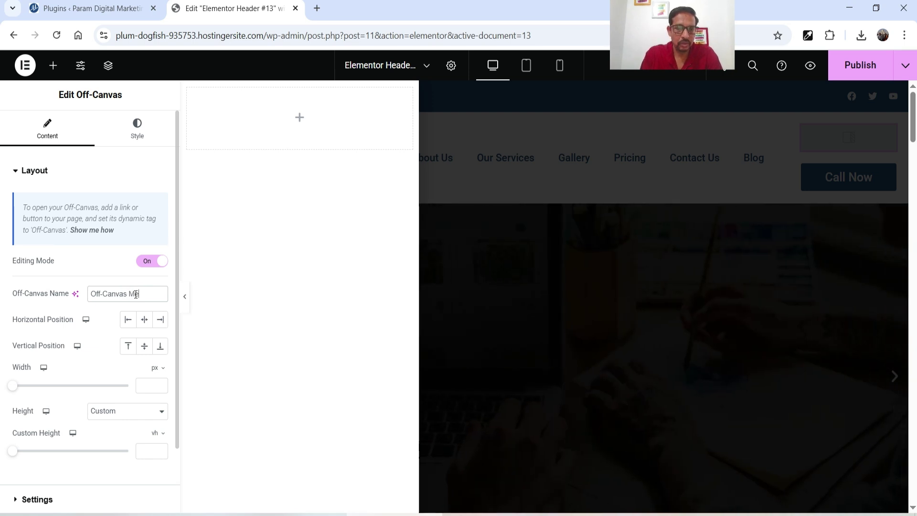
type("nu for mobile")
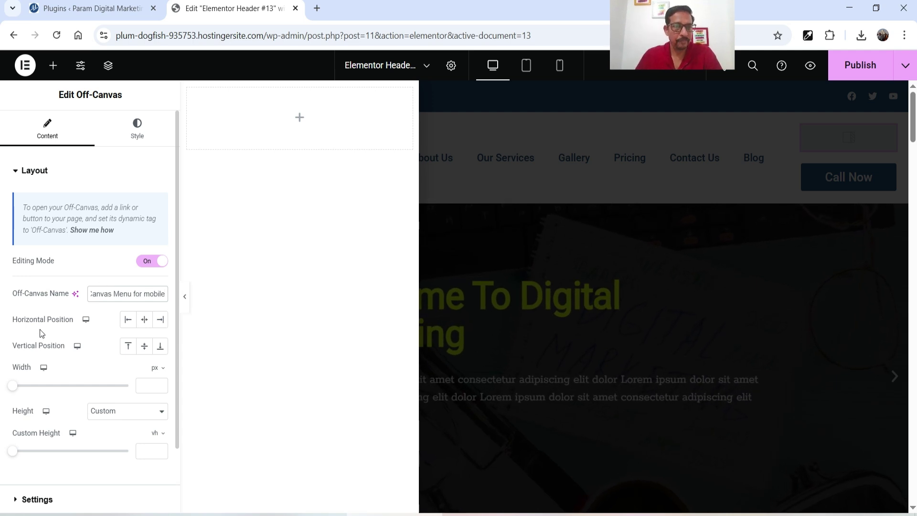
left_click(145, 320)
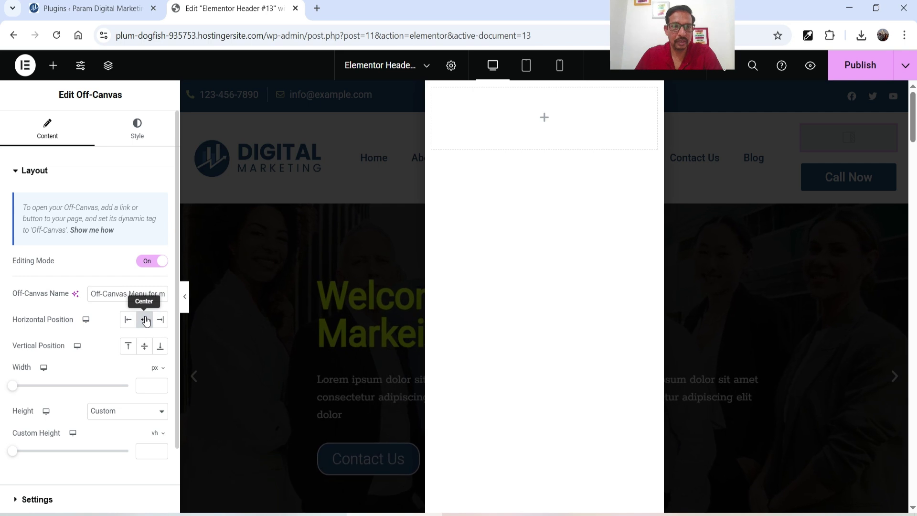
left_click(159, 320)
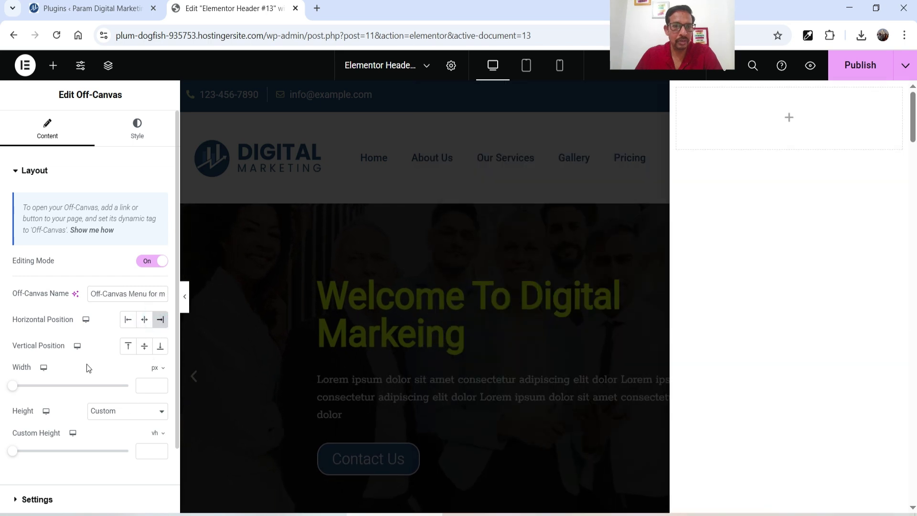
left_click(144, 347)
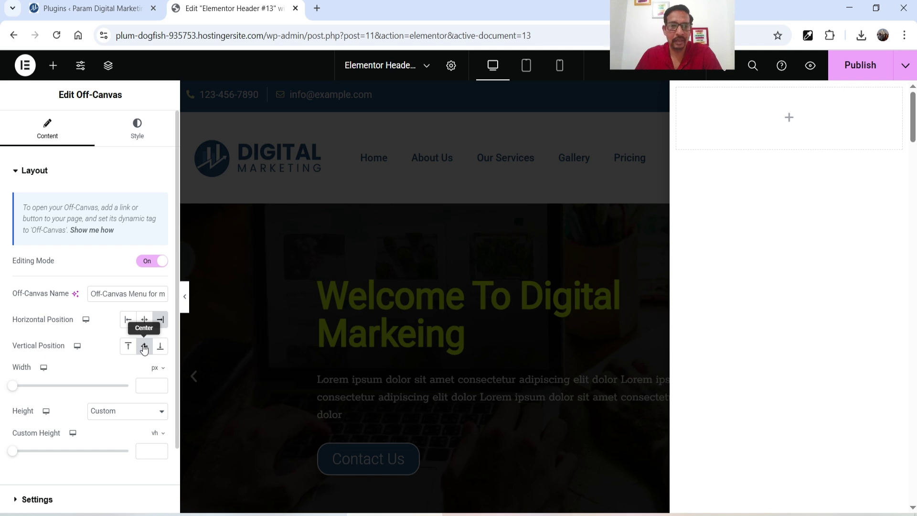
left_click(127, 322)
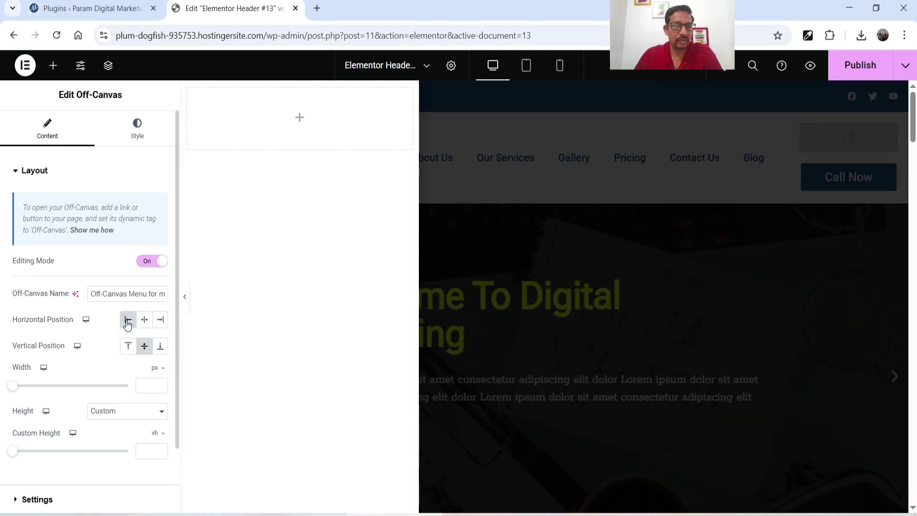
Switch the off-canvas width unit to percent, try a width of 90, and clear the value.
scroll(121, 336, "down", 2)
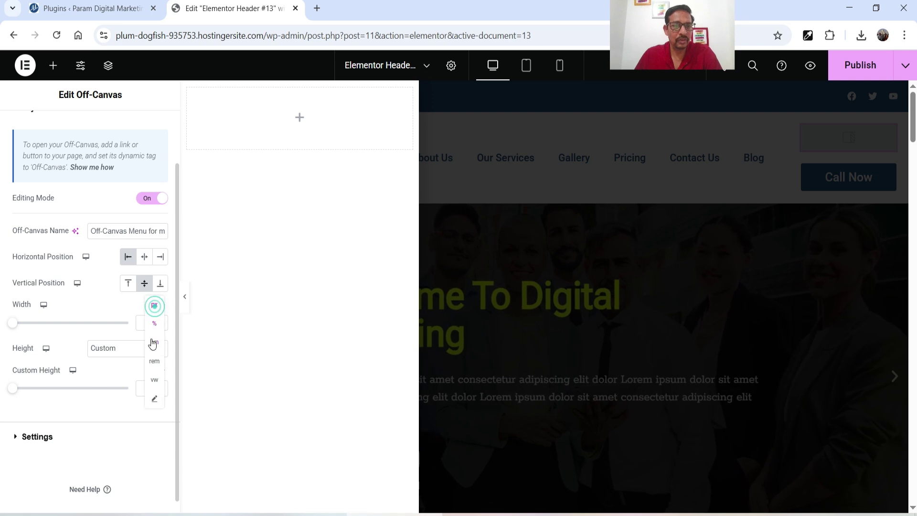
left_click(146, 319)
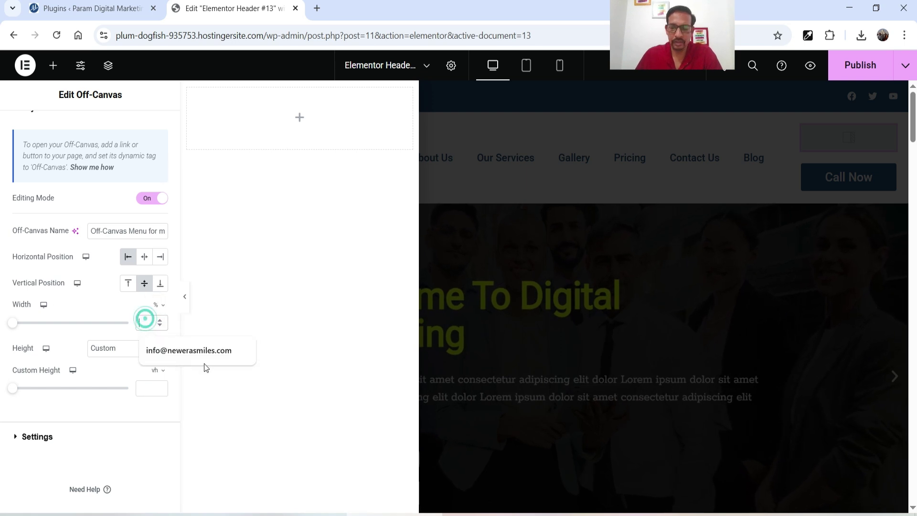
type("90")
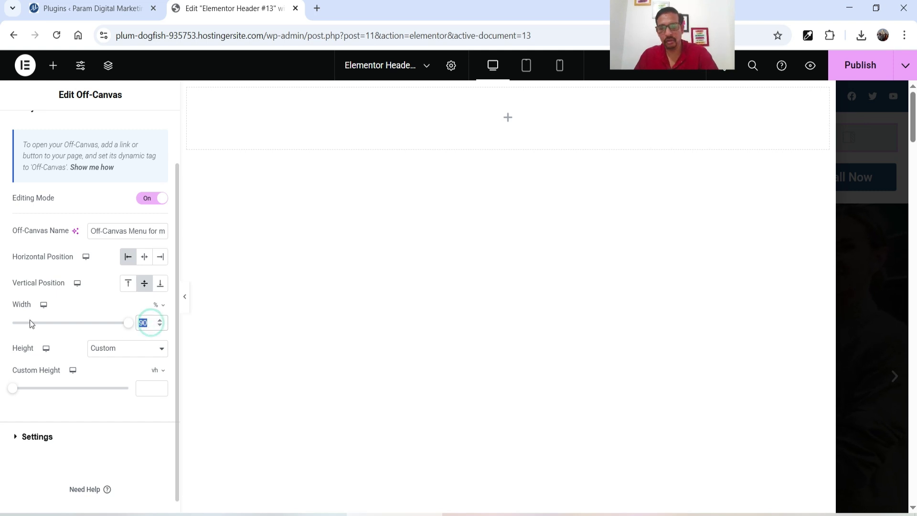
key("BackSpace")
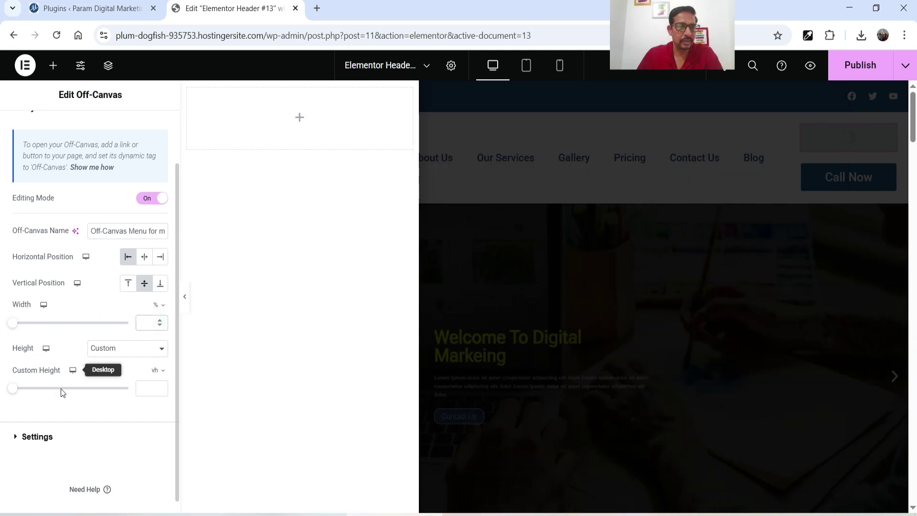
Try the Fit To Content height for the off-canvas, and set it back to Custom with a custom height of 100.
left_click(119, 348)
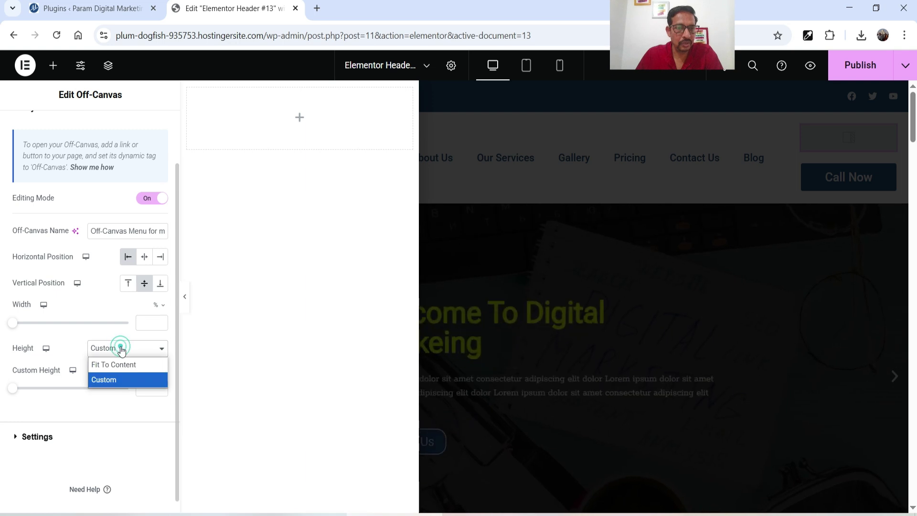
scroll(129, 369, "up", 1)
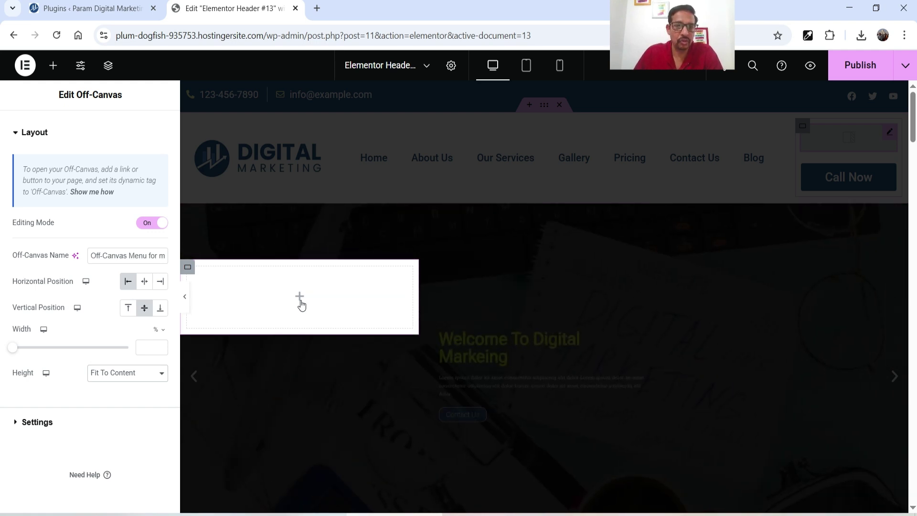
left_click(128, 373)
left_click(125, 407)
left_click(149, 414)
type("100")
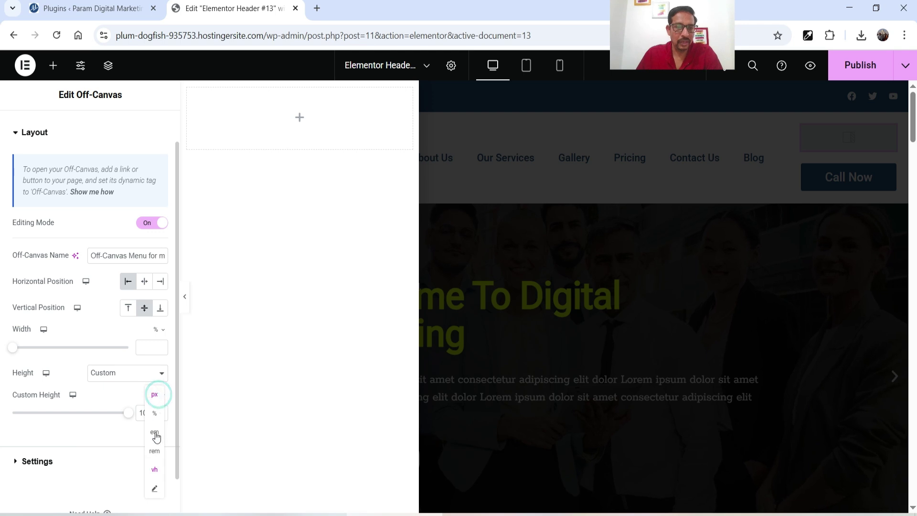
Set the off-canvas custom height unit to vh and choose Slide In Left as its entrance animation.
left_click(153, 472)
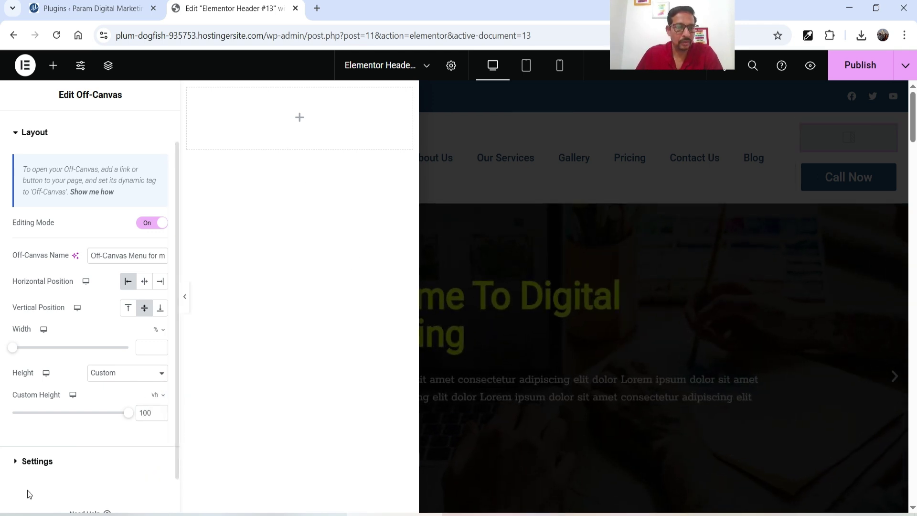
left_click(27, 462)
scroll(89, 234, "down", 1)
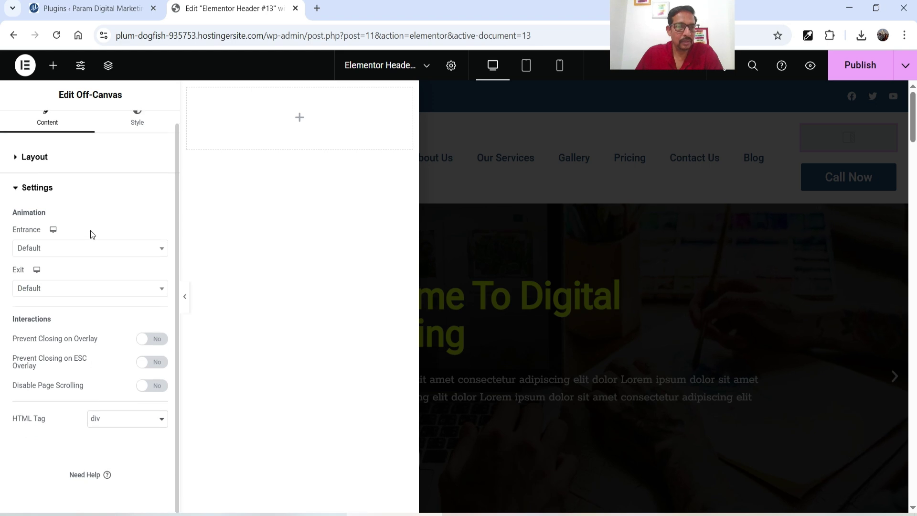
left_click(53, 249)
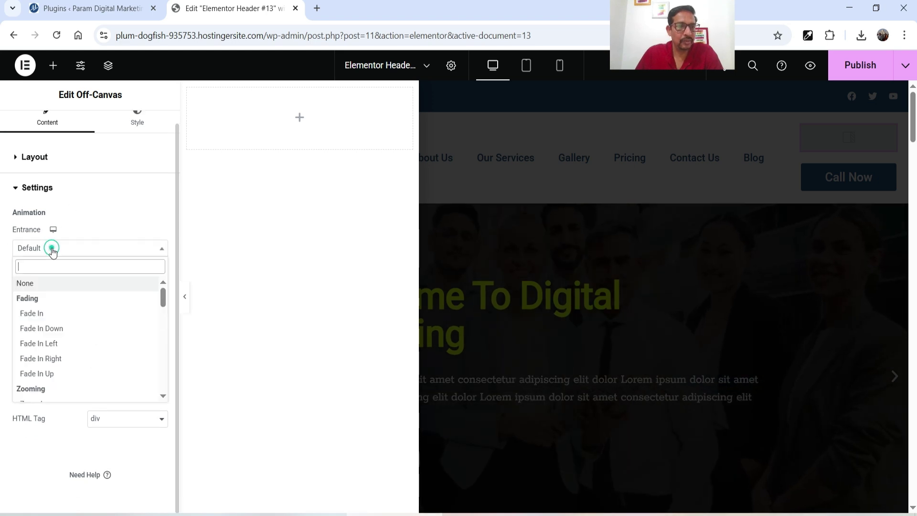
left_click_drag(163, 297, 162, 345)
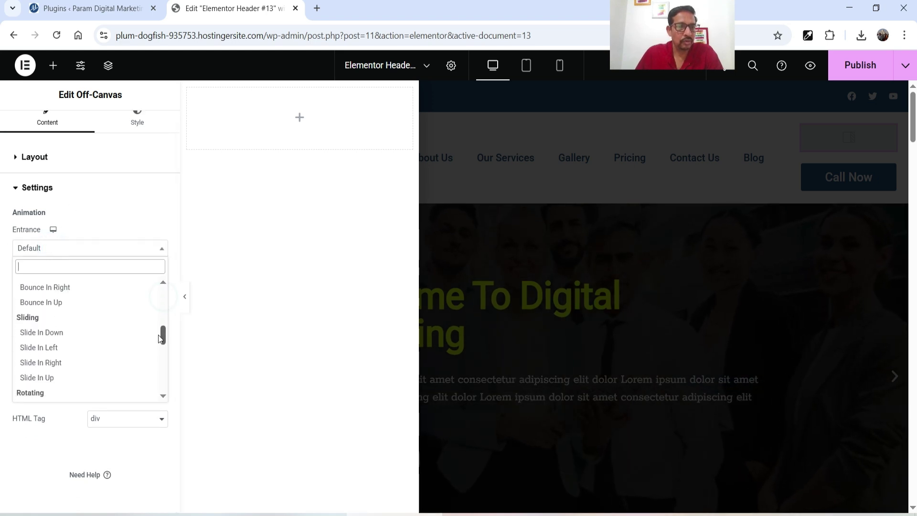
left_click(67, 352)
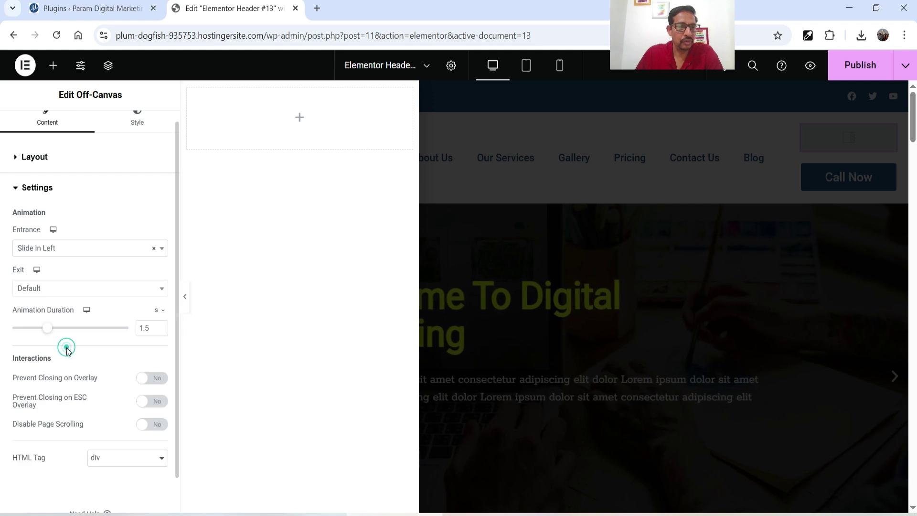
Try Slide Out Right as the exit animation, switch it to Slide Out Left, and set the animation duration to 1.0 s.
left_click(61, 288)
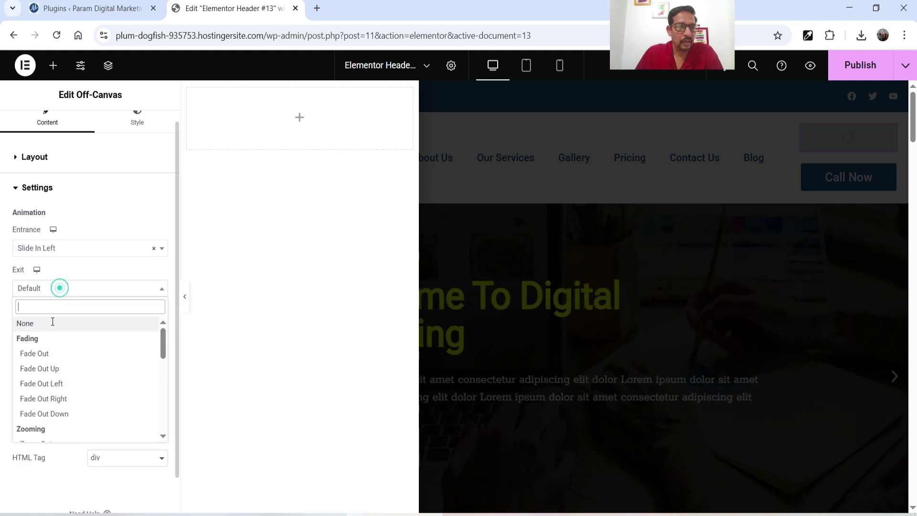
left_click_drag(161, 353, 160, 398)
left_click(71, 365)
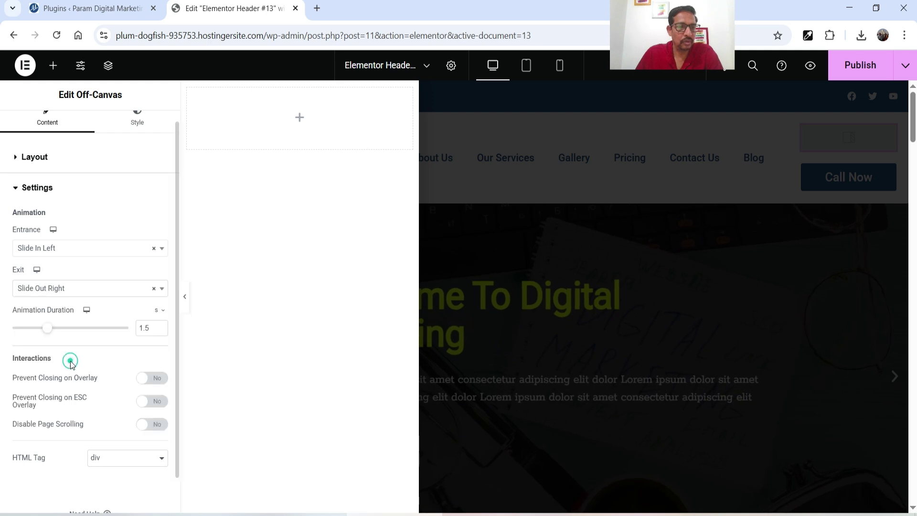
left_click(61, 288)
left_click(69, 325)
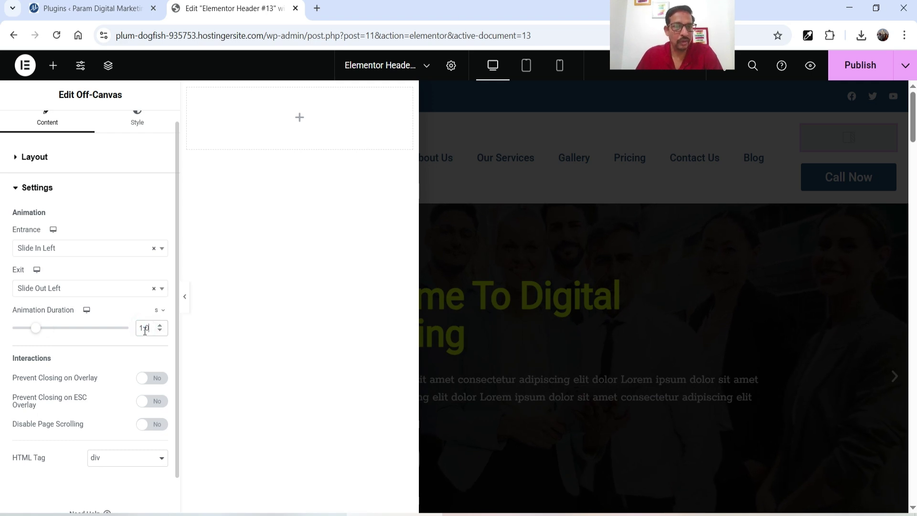
Enable Prevent Closing on Overlay and on ESC Overlay, and try Disable Page Scrolling before turning it back off.
scroll(89, 374, "down", 1)
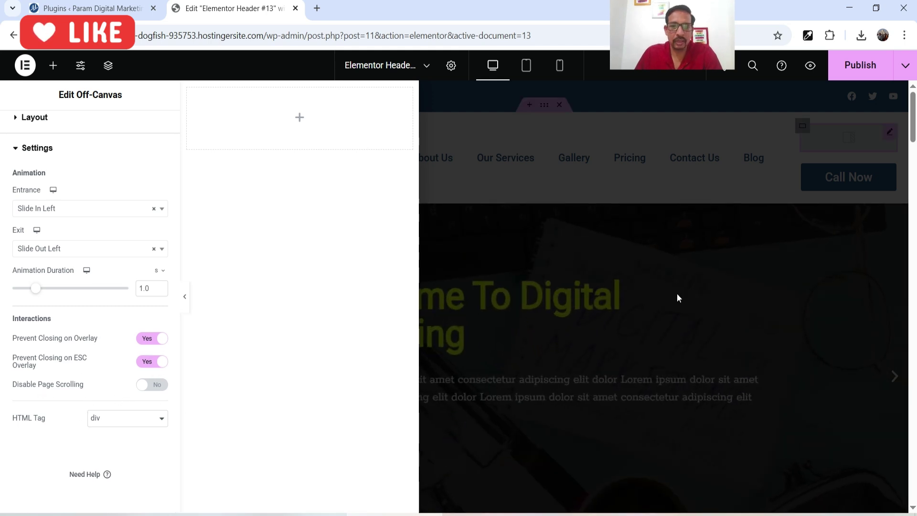
scroll(676, 300, "down", 5)
scroll(698, 283, "up", 3)
scroll(683, 291, "down", 10)
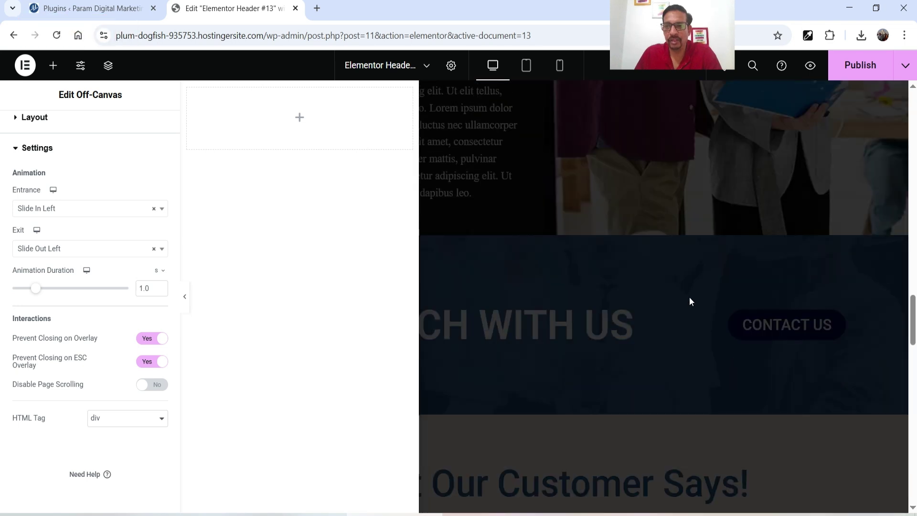
scroll(689, 294, "down", 4)
scroll(689, 294, "up", 12)
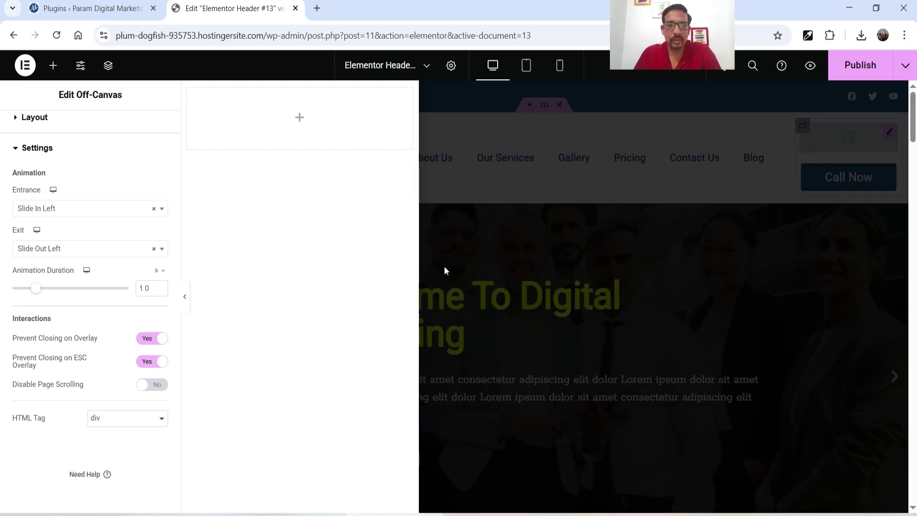
left_click(160, 386)
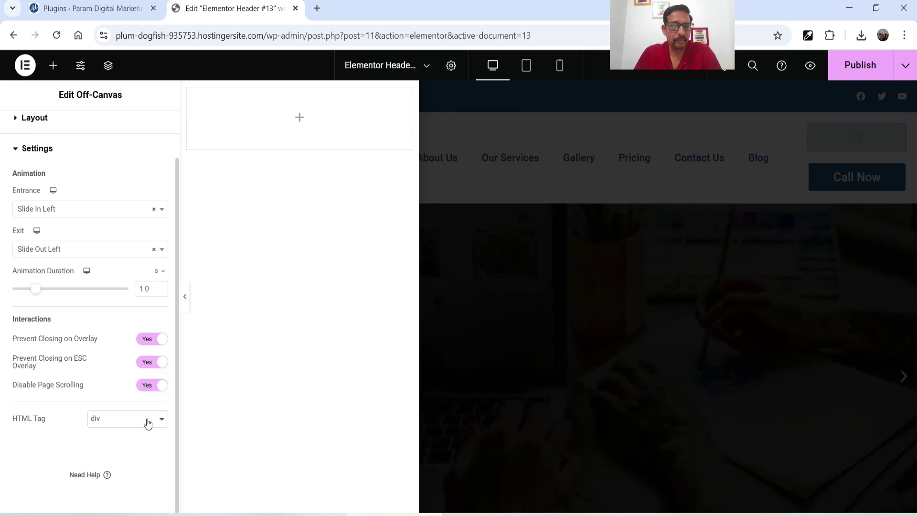
left_click(156, 386)
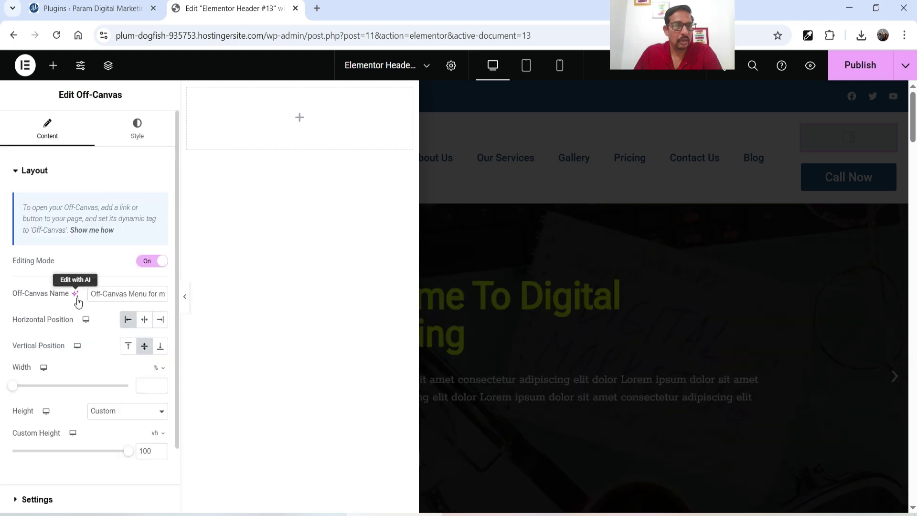
Give the off-canvas a Classic background in light grey #D7D7D7.
left_click(134, 133)
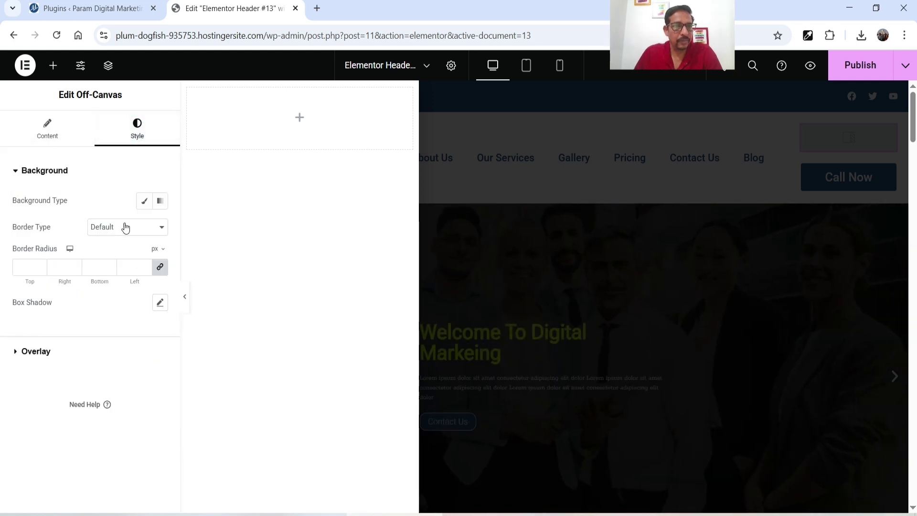
left_click(143, 201)
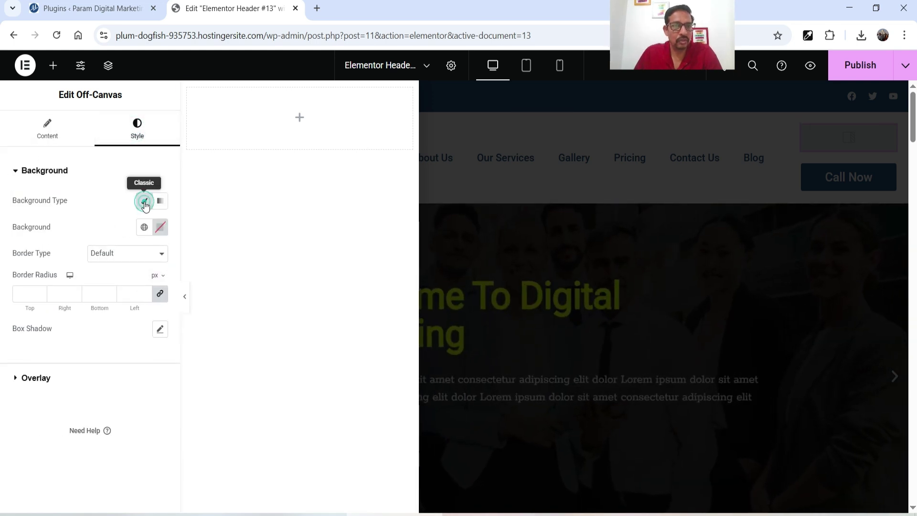
left_click(144, 228)
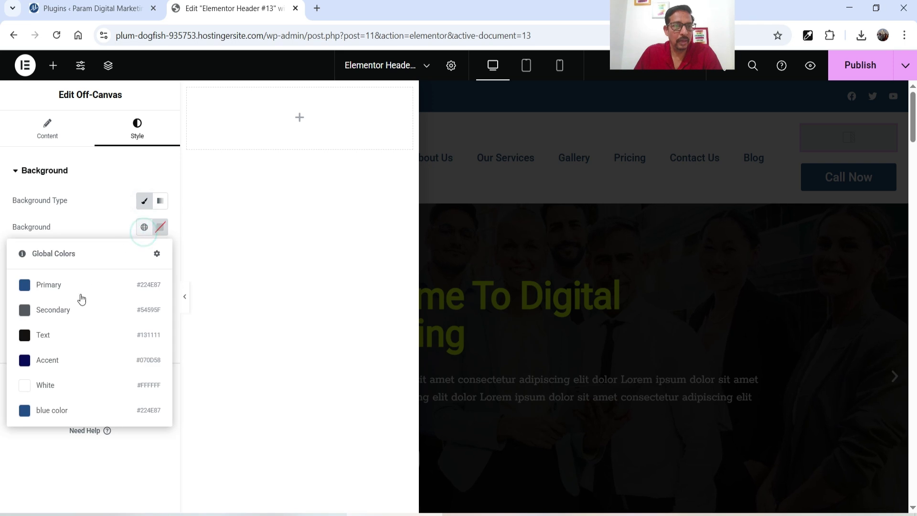
left_click(160, 227)
left_click_drag(159, 372, 91, 289)
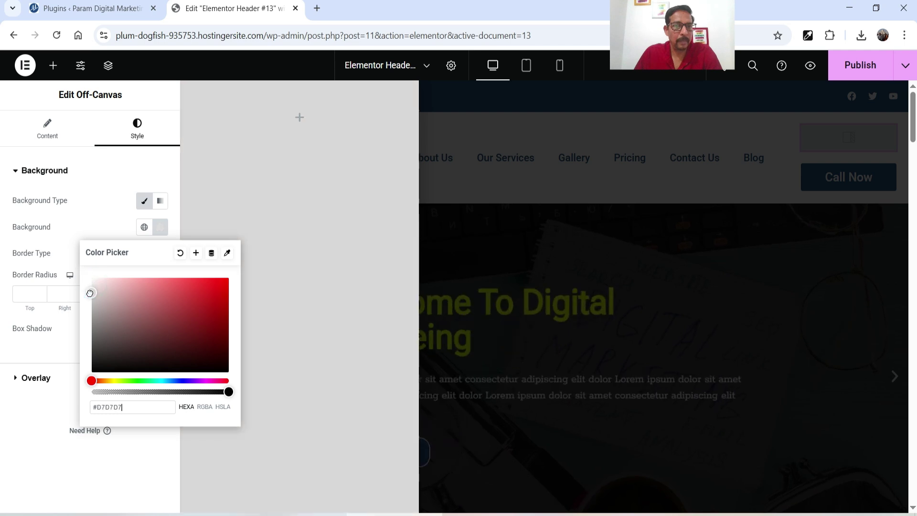
left_click(326, 231)
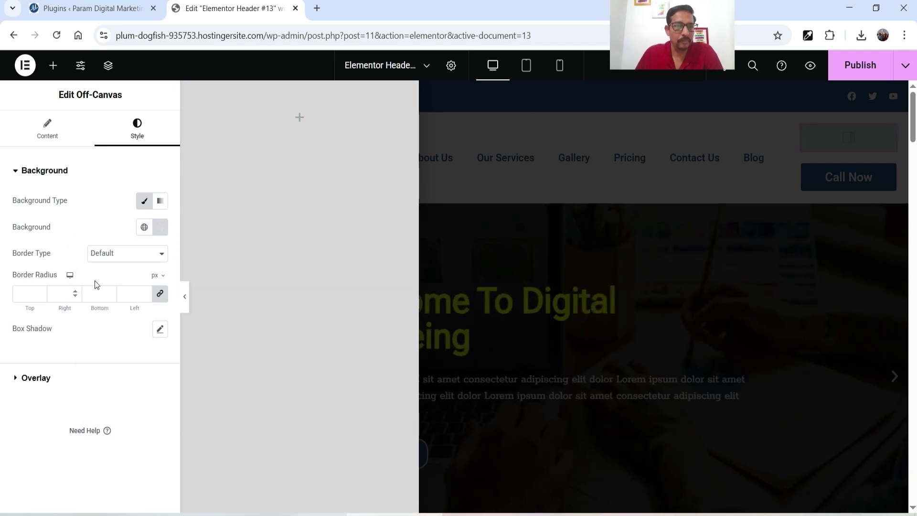
Add a Solid border to the off-canvas, 2 px wide on all sides, in the global "blue color".
left_click(120, 254)
left_click(120, 299)
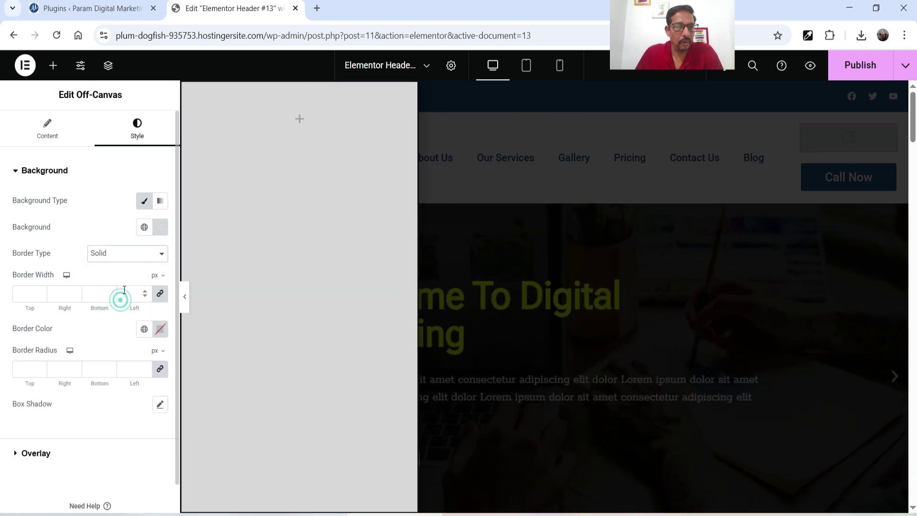
left_click(40, 294)
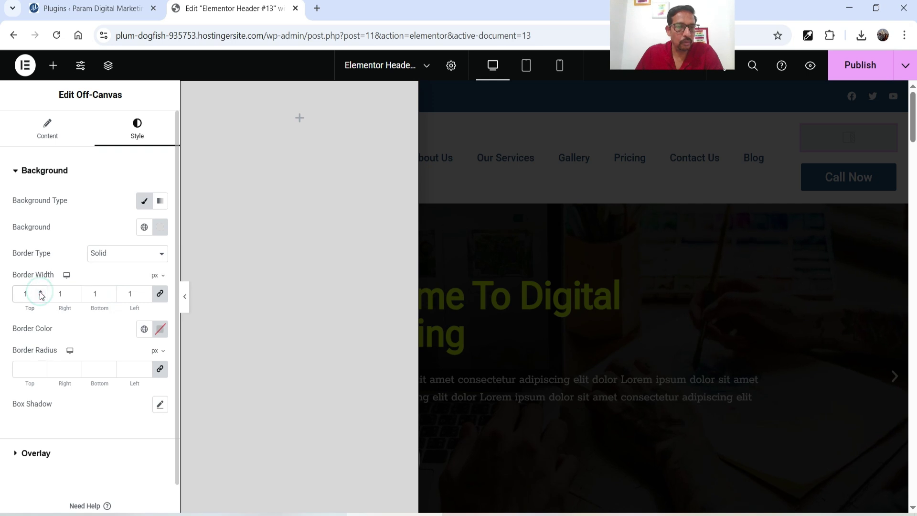
left_click(143, 329)
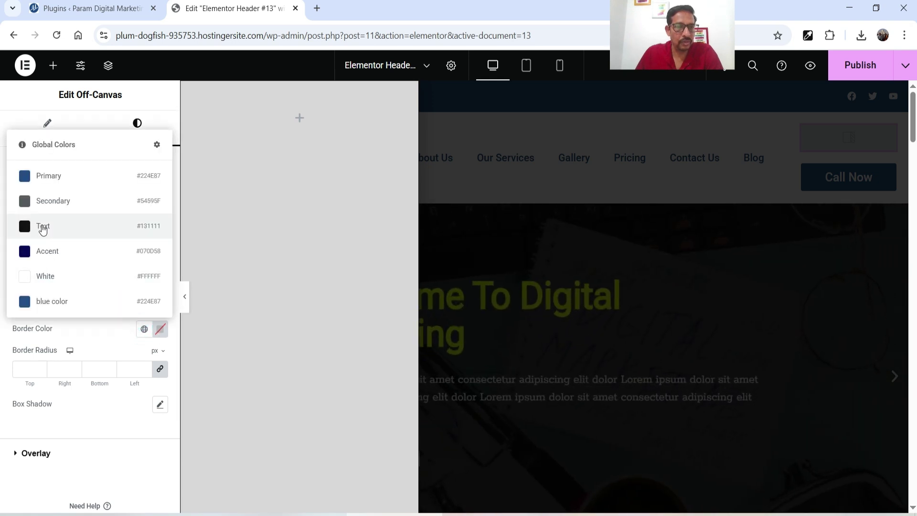
left_click(42, 227)
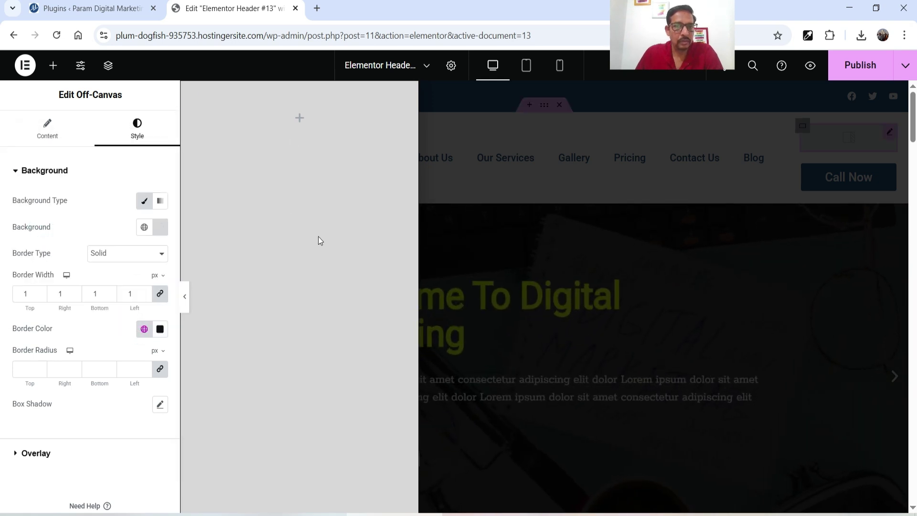
left_click(144, 329)
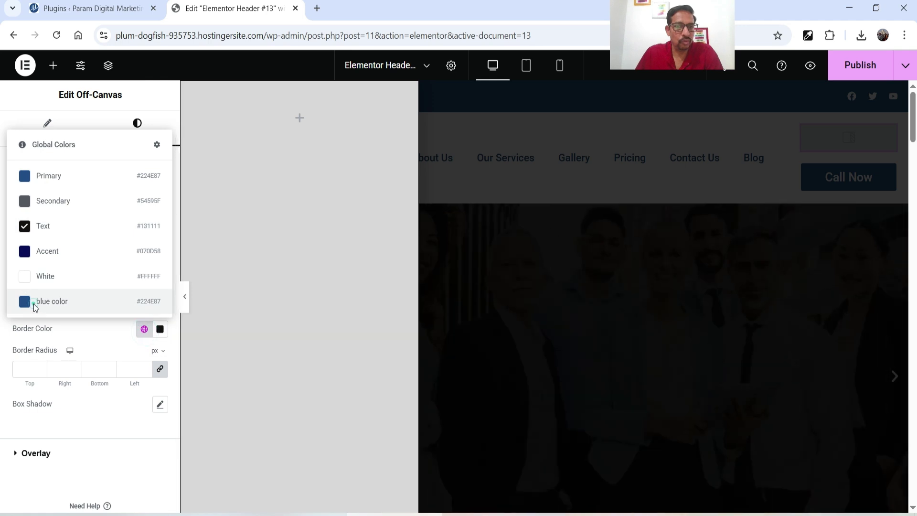
left_click(35, 301)
left_click(110, 291)
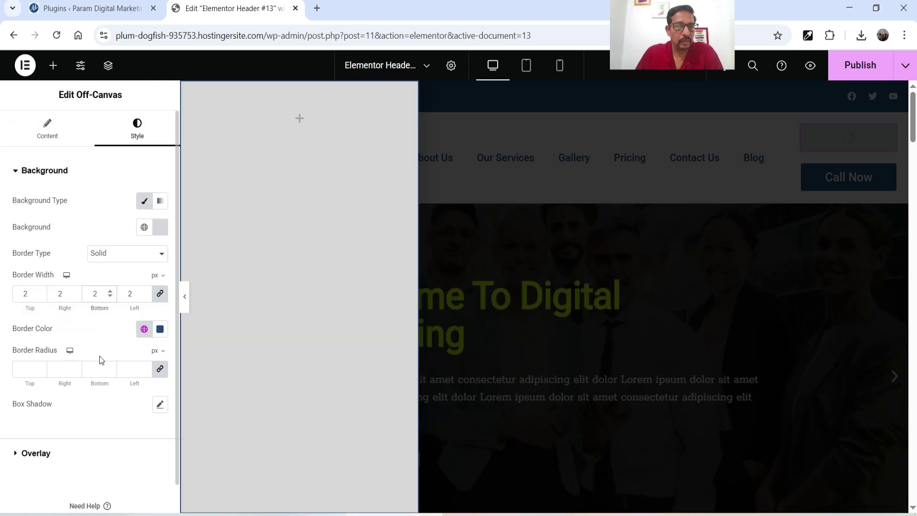
Set the off-canvas border radius to 10 px on all corners.
left_click(40, 367)
left_click(41, 368)
left_click(41, 368)
left_click(42, 367)
left_click(41, 367)
left_click(42, 368)
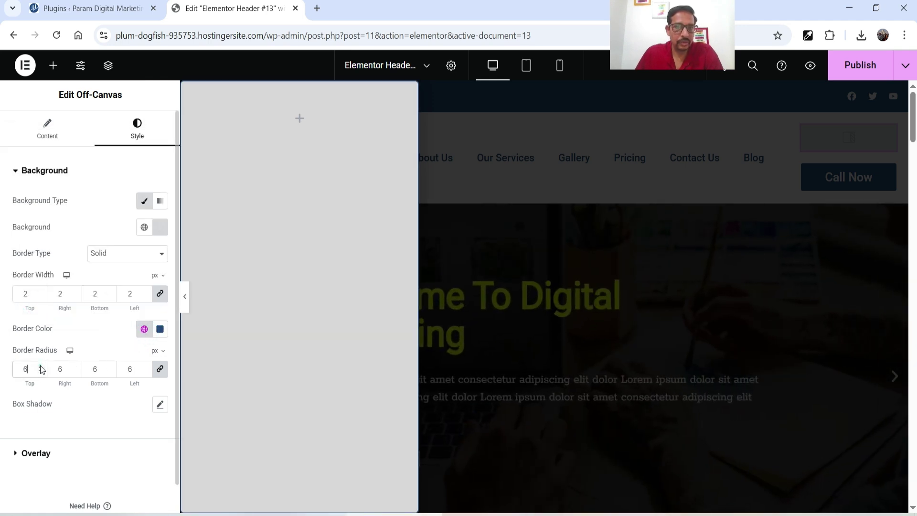
left_click(41, 367)
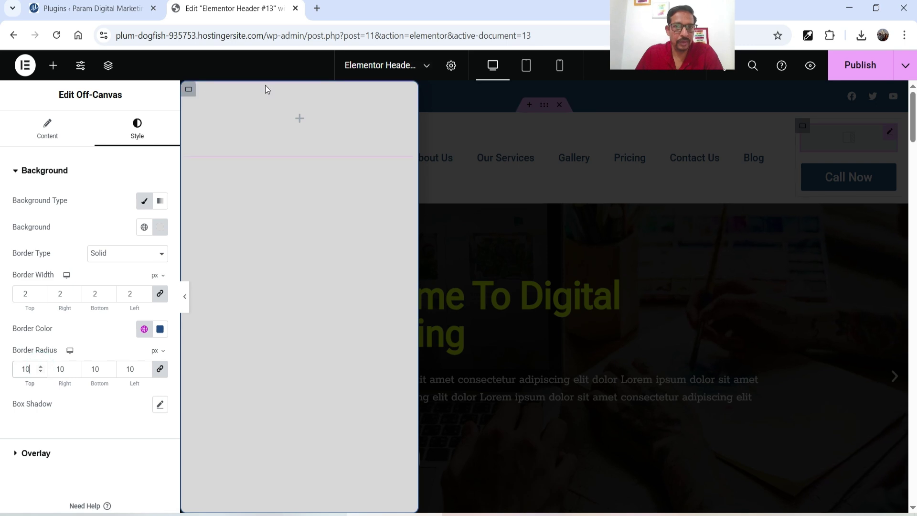
Change the off-canvas overlay color to semi-transparent dark blue, #163374CC.
scroll(47, 410, "down", 1)
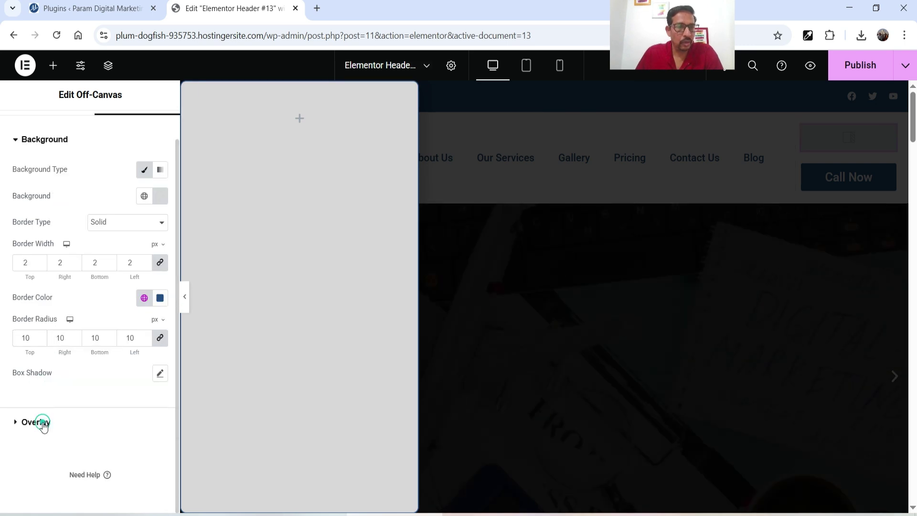
left_click(41, 423)
left_click(160, 280)
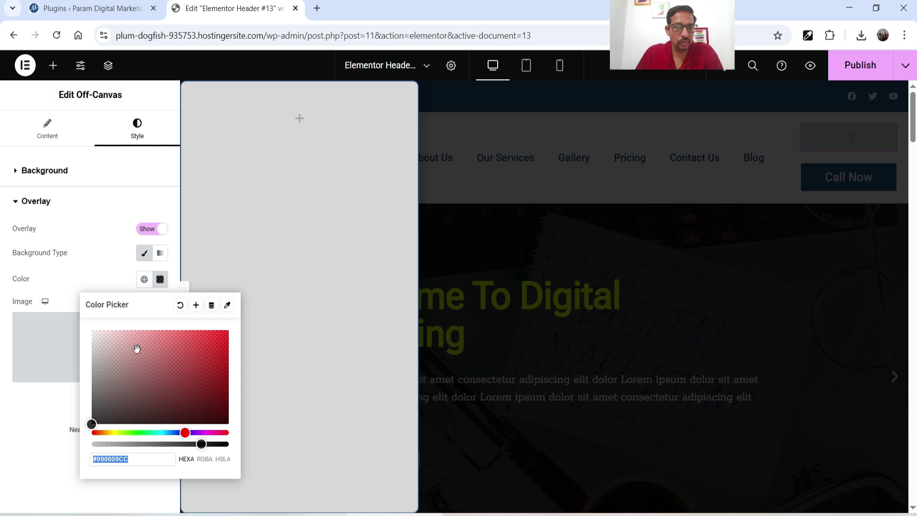
left_click(178, 432)
left_click(204, 404)
left_click_drag(205, 404, 203, 382)
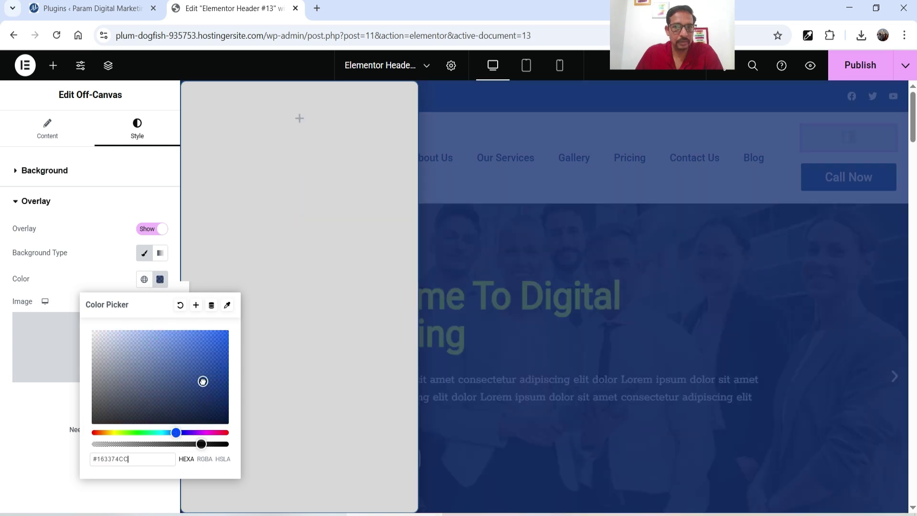
left_click(551, 328)
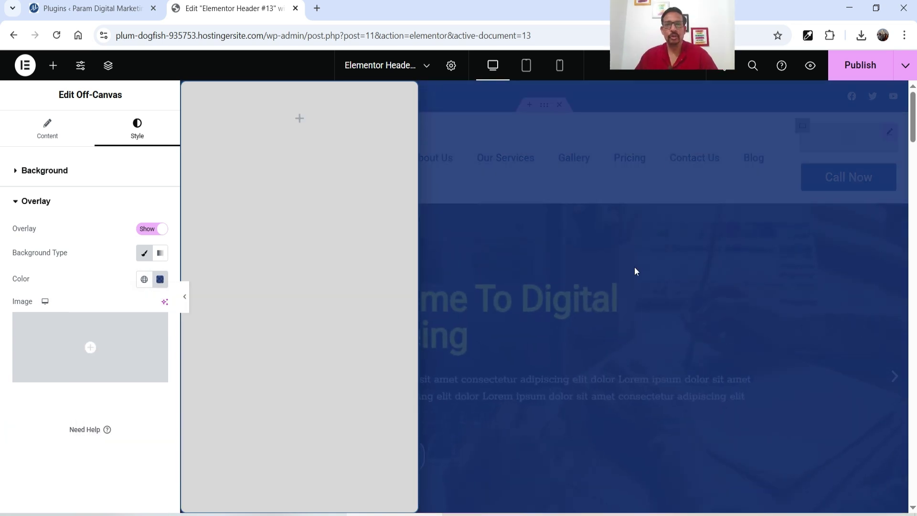
Find the Icon widget by searching for "icon" and add it inside the off-canvas container.
left_click(300, 119)
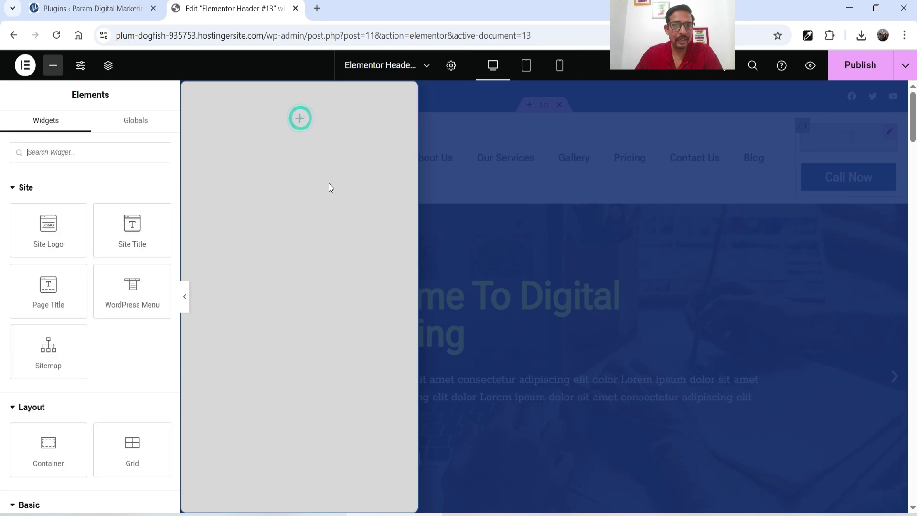
left_click(73, 157)
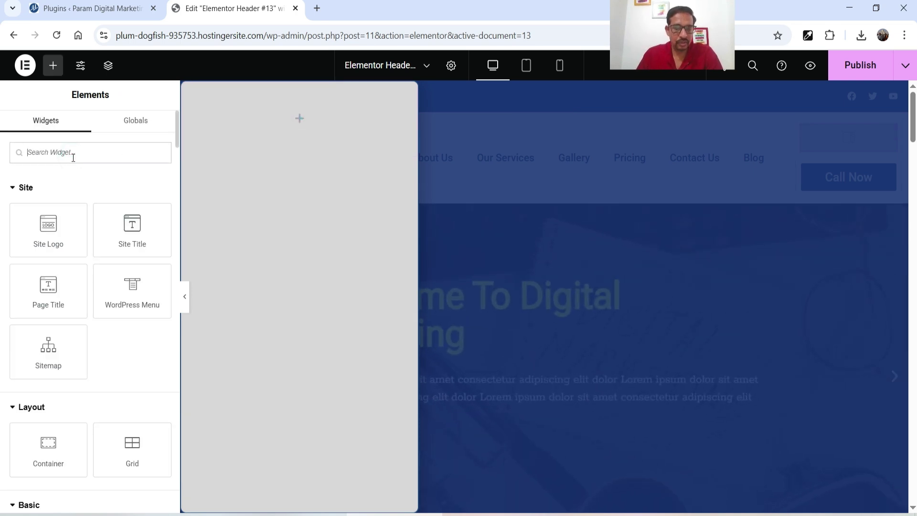
type("icon")
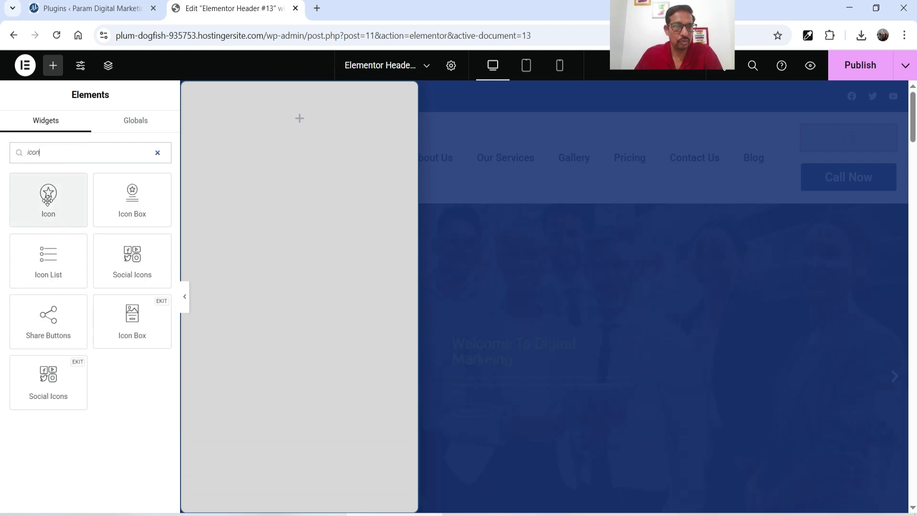
left_click_drag(48, 200, 265, 164)
Replace the star icon with the outlined window-close icon by searching the icon library for "close".
left_click(96, 229)
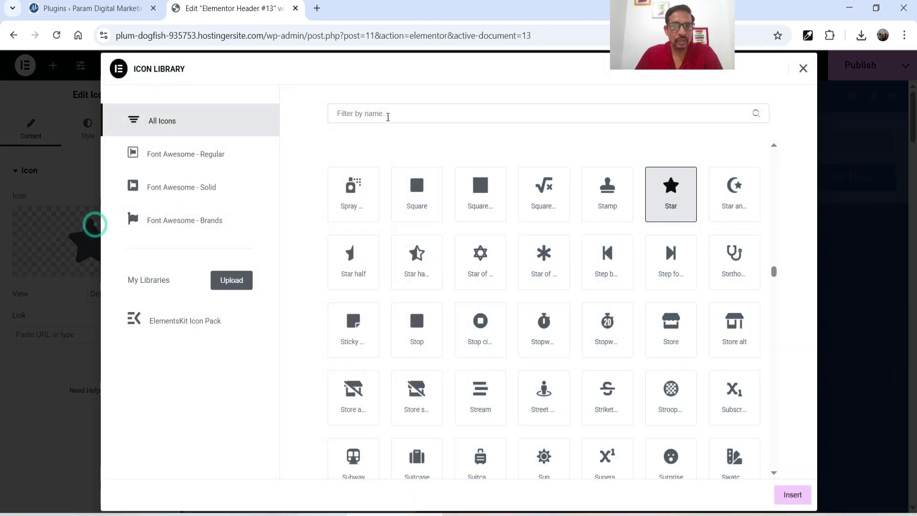
type("close")
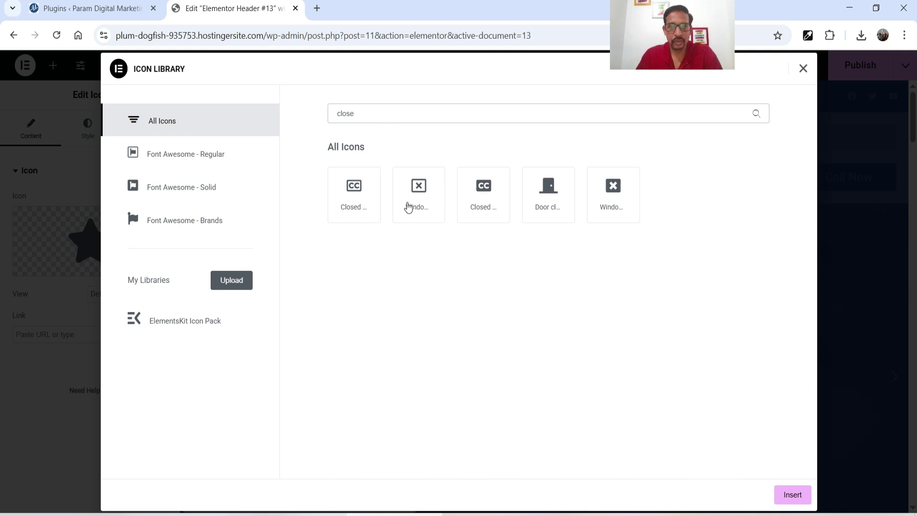
left_click(409, 206)
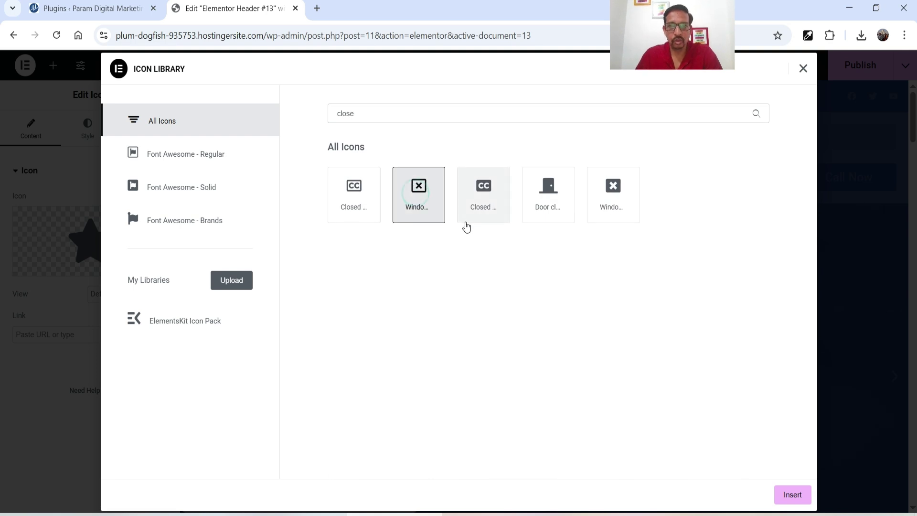
left_click(792, 495)
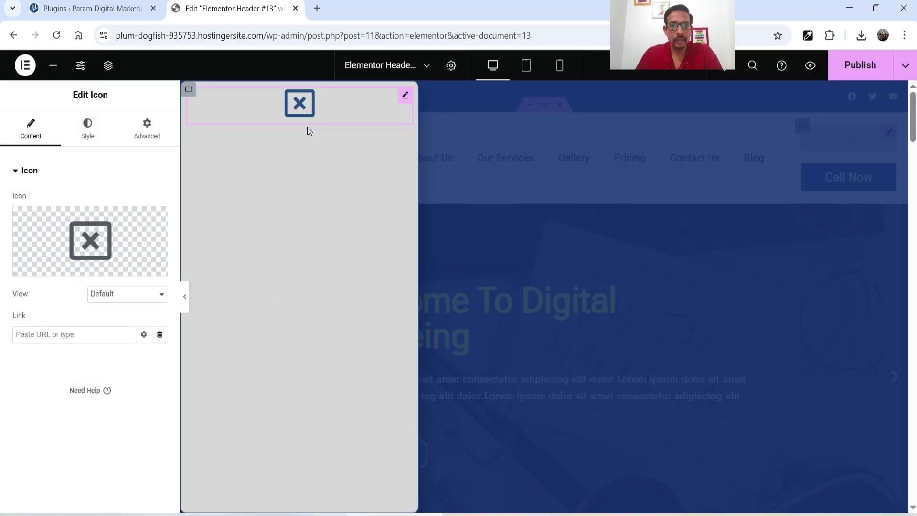
Align the close icon to the right and set its size to 36 px.
left_click(85, 125)
left_click(161, 201)
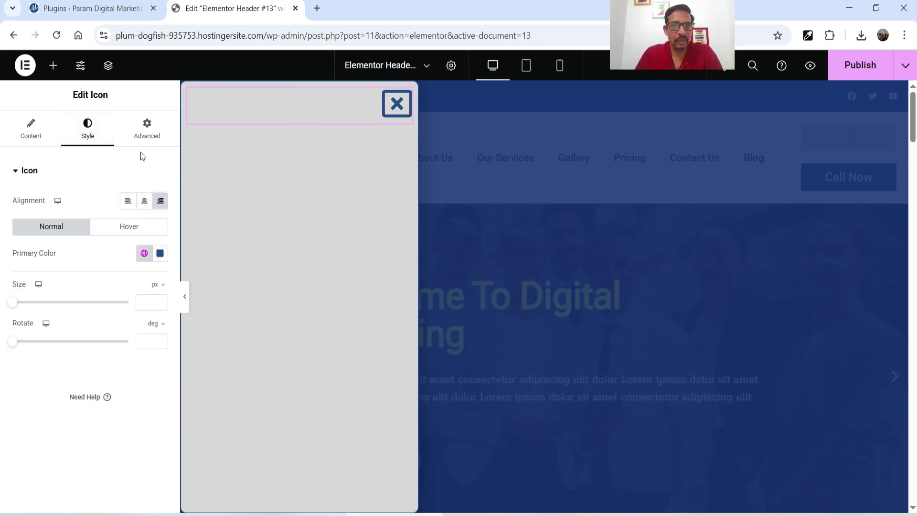
left_click_drag(11, 302, 24, 303)
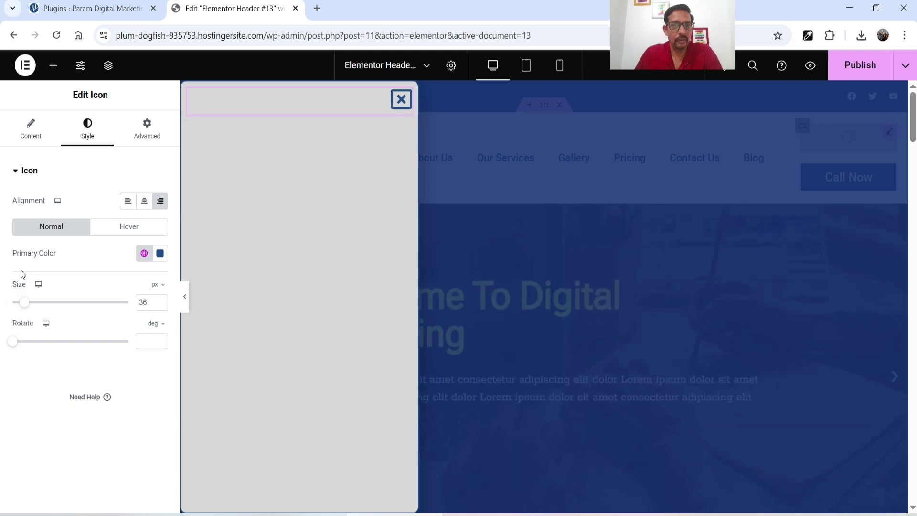
Link the close icon to the dynamic Off-Canvas action.
left_click(20, 136)
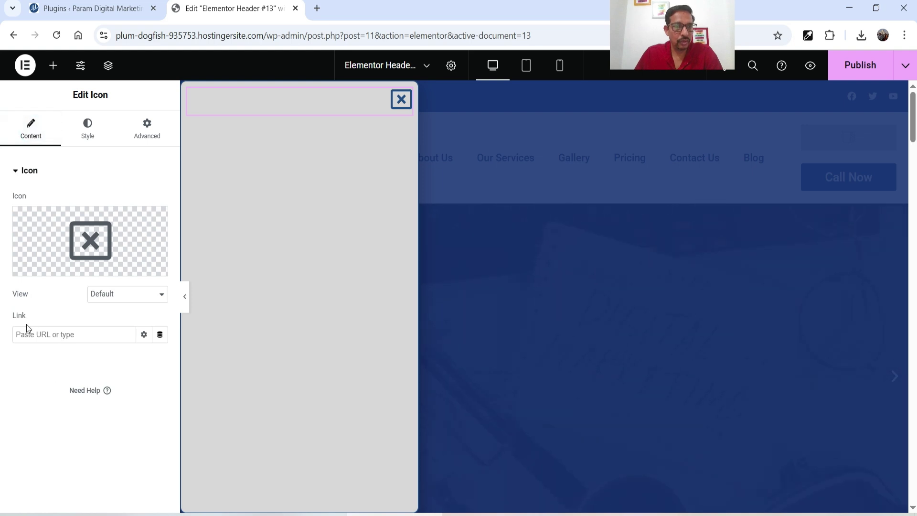
left_click(160, 336)
left_click_drag(163, 208, 162, 260)
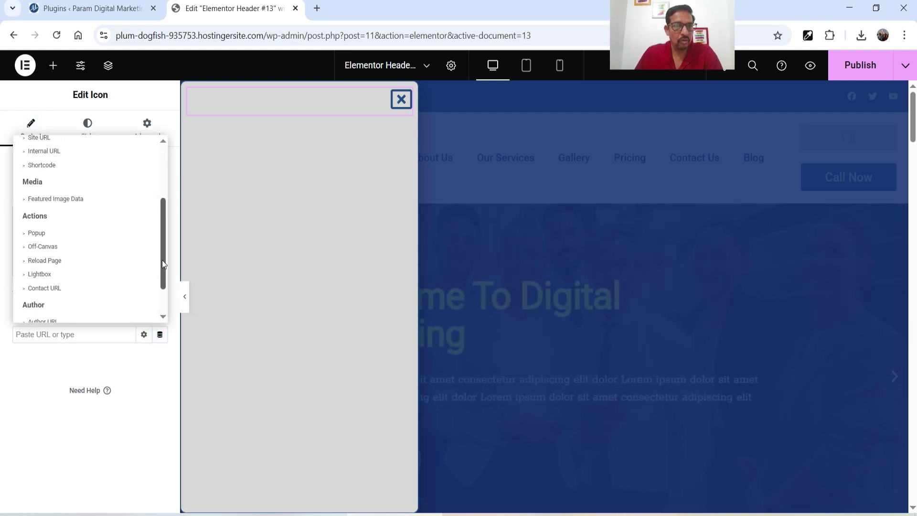
left_click(45, 250)
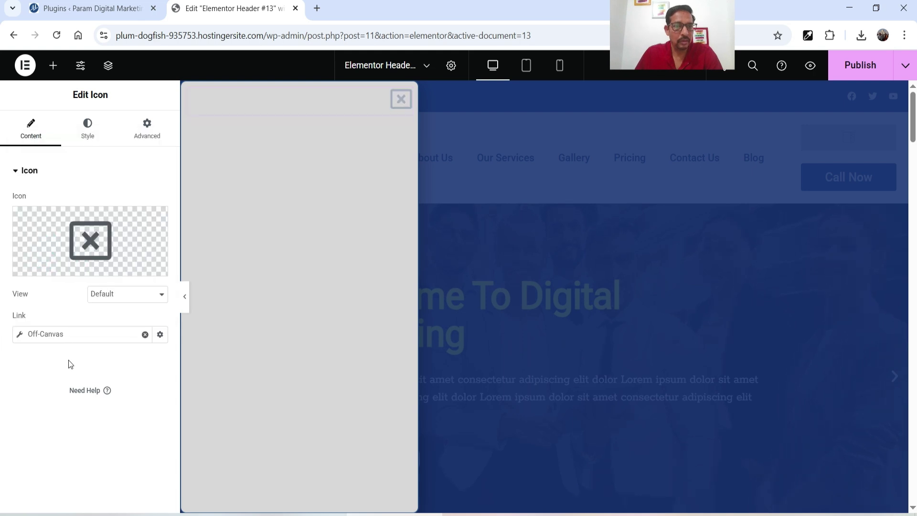
Set the icon's link action to close the off-canvas and choose the "Off-Canvas Menu for mobile" widget as its target.
left_click(63, 334)
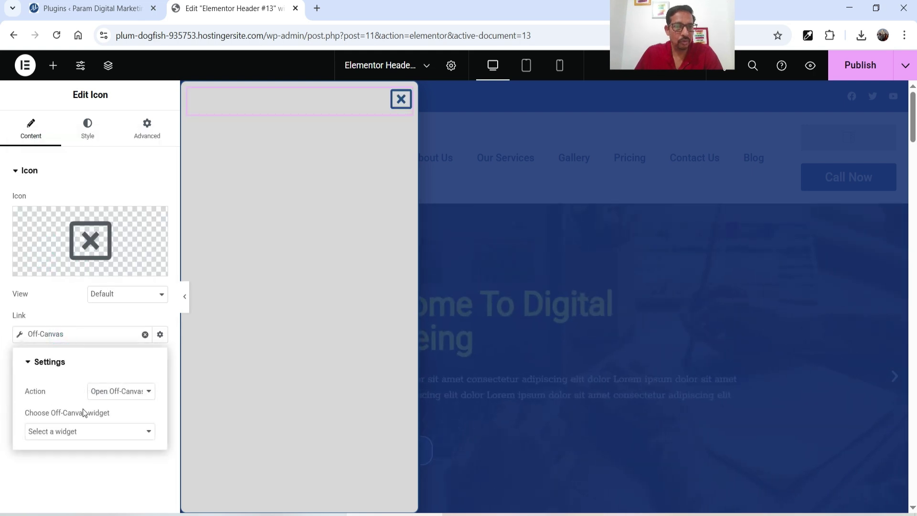
left_click(127, 395)
left_click(125, 424)
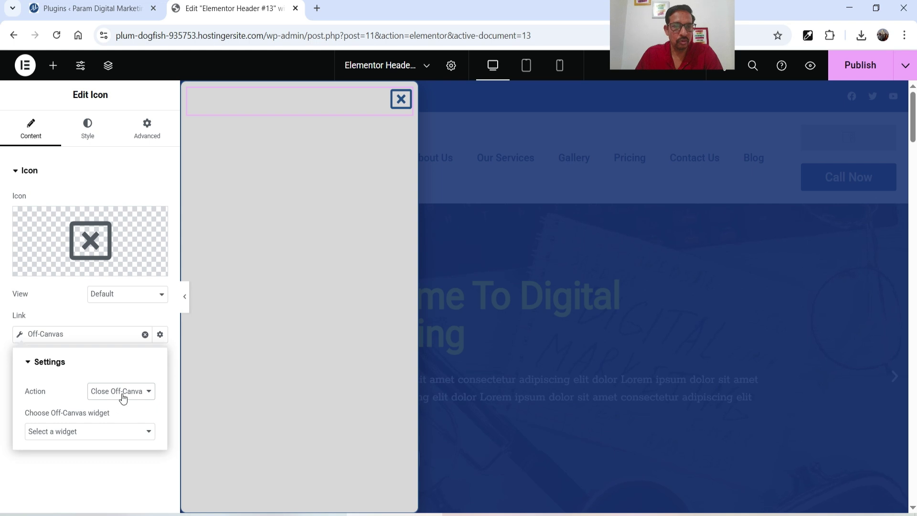
left_click(123, 395)
left_click(120, 425)
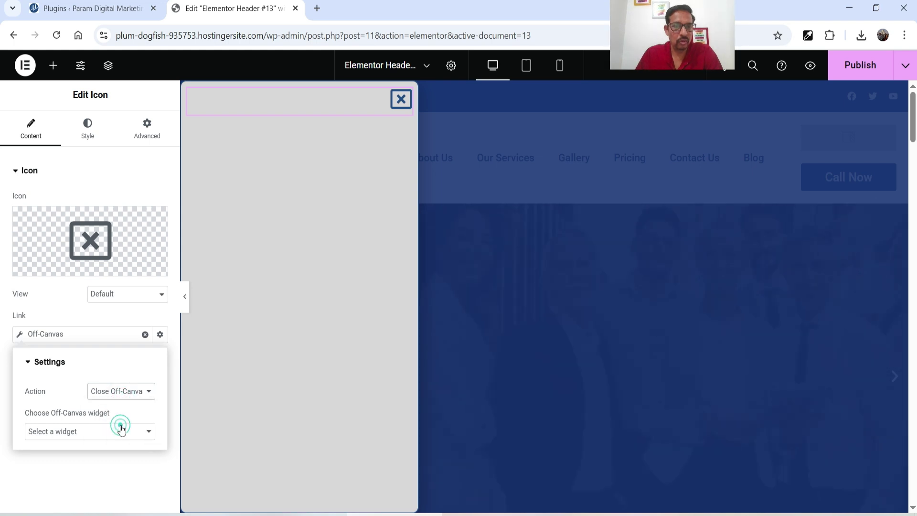
left_click(75, 430)
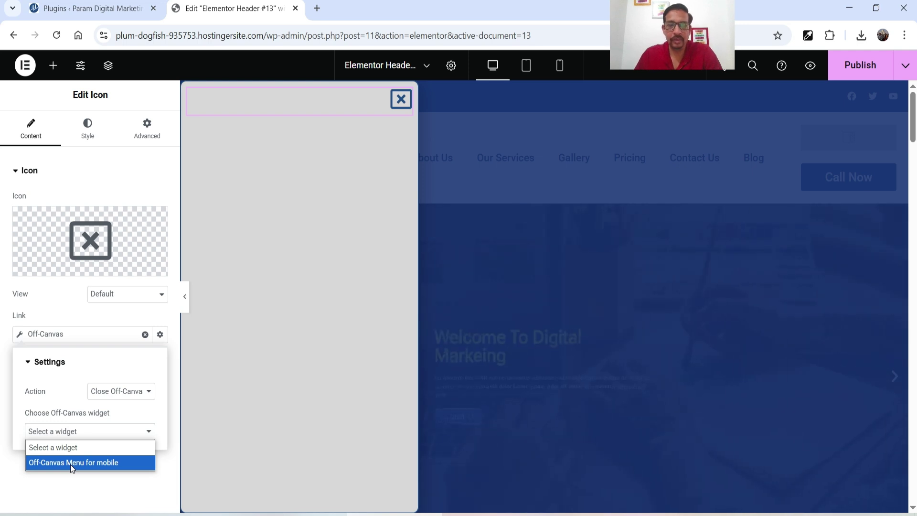
left_click(118, 463)
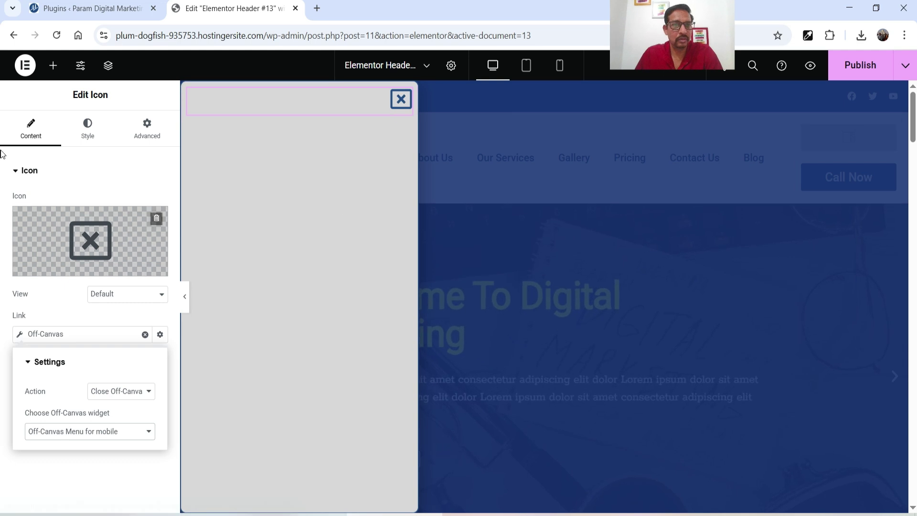
Add the Site Logo widget below the close icon, left-aligned with a max width of 66%.
left_click(53, 65)
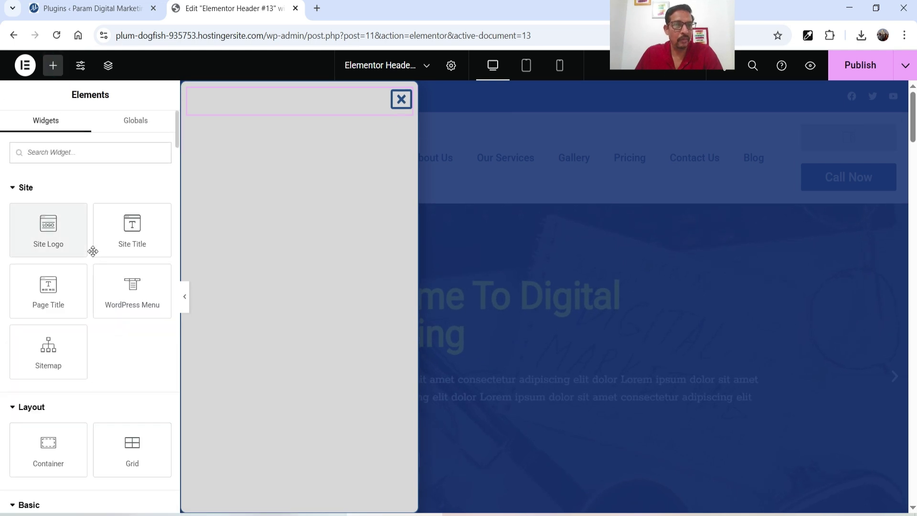
left_click_drag(48, 232, 346, 119)
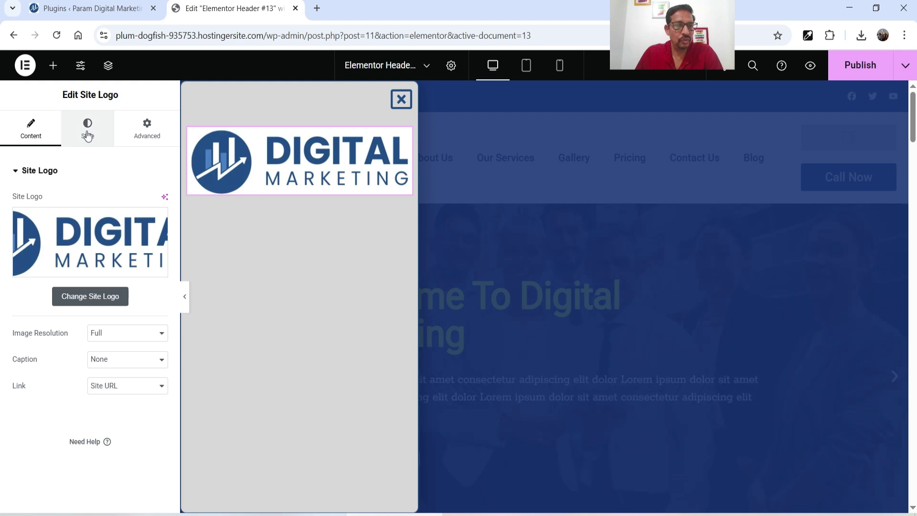
left_click(93, 127)
left_click_drag(12, 280, 73, 279)
left_click(128, 202)
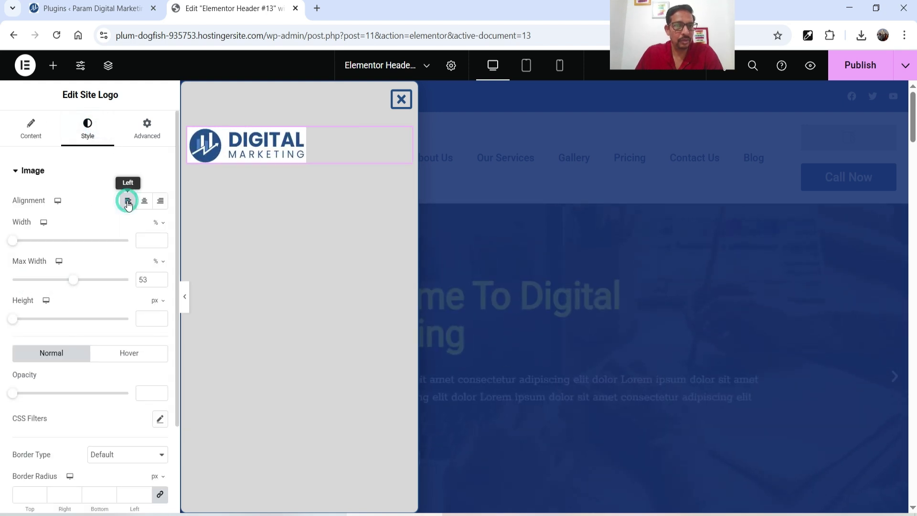
left_click_drag(76, 285, 89, 280)
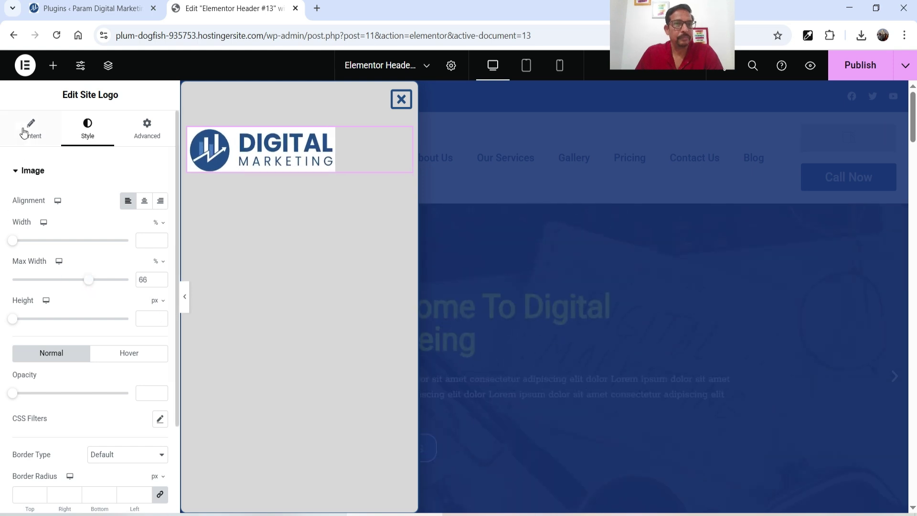
Check the live site's header menu in a new tab, and add a WordPress Menu widget with Vertical layout below the off-canvas logo.
left_click(52, 66)
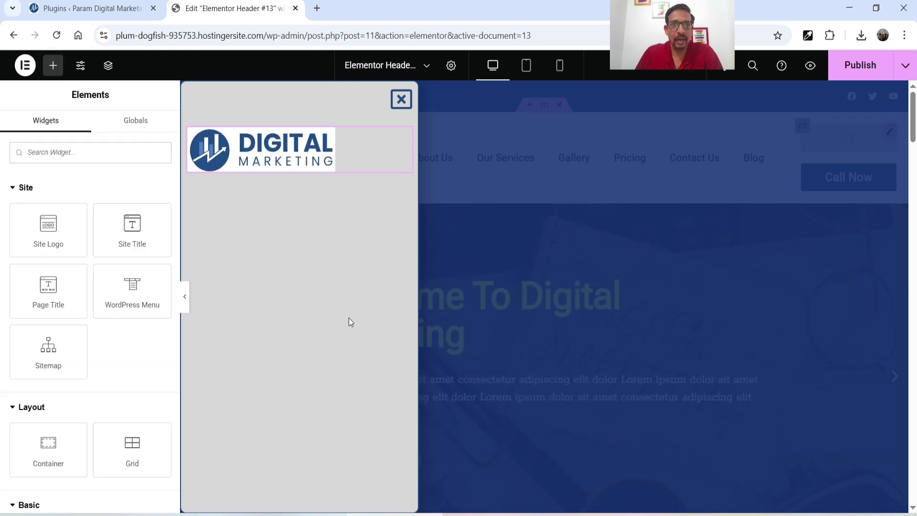
left_click(86, 8)
mouse_move(76, 61)
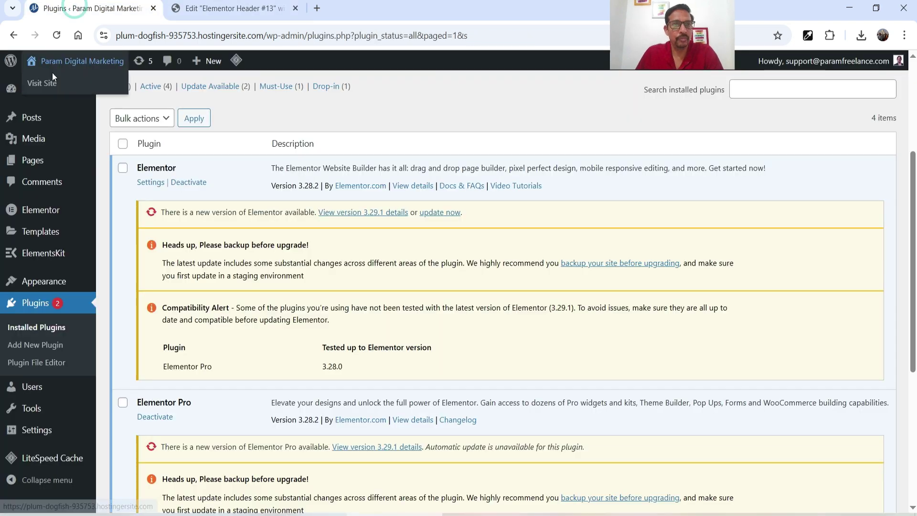
middle_click(52, 83)
key("ctrl+Tab")
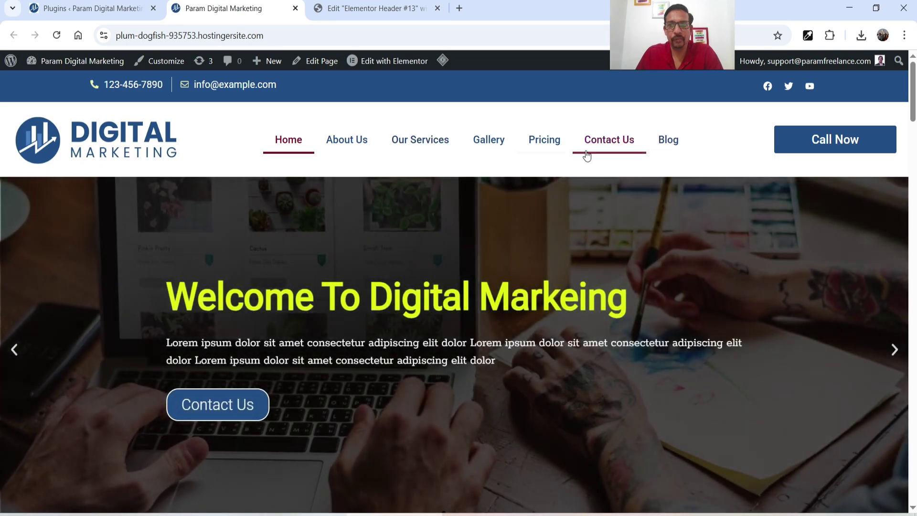
left_click(377, 8)
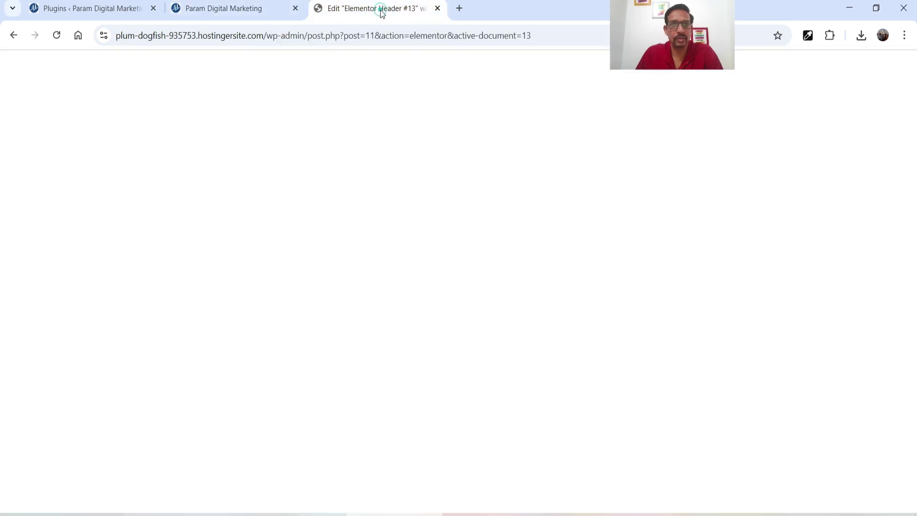
left_click_drag(135, 291, 280, 173)
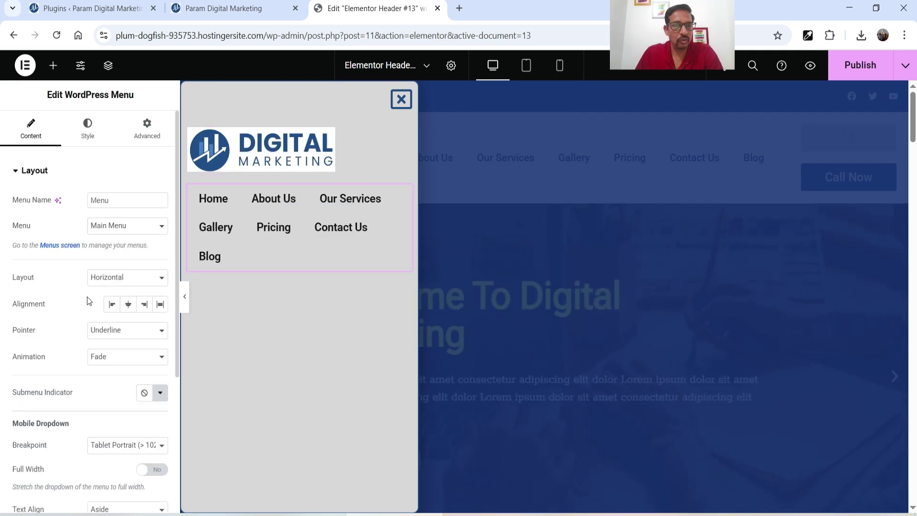
left_click(110, 277)
left_click(113, 308)
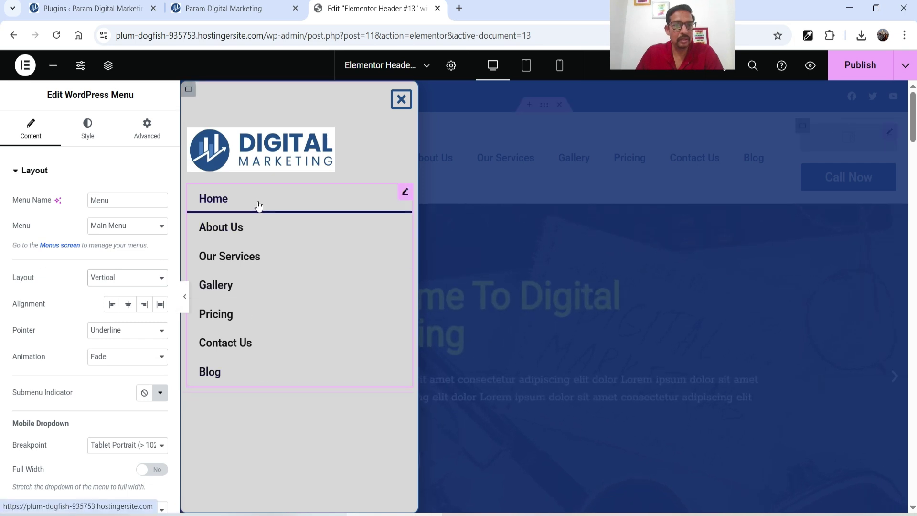
Set the off-canvas menu's normal text color to the global Primary color and its active text color to the global Text color.
left_click(88, 126)
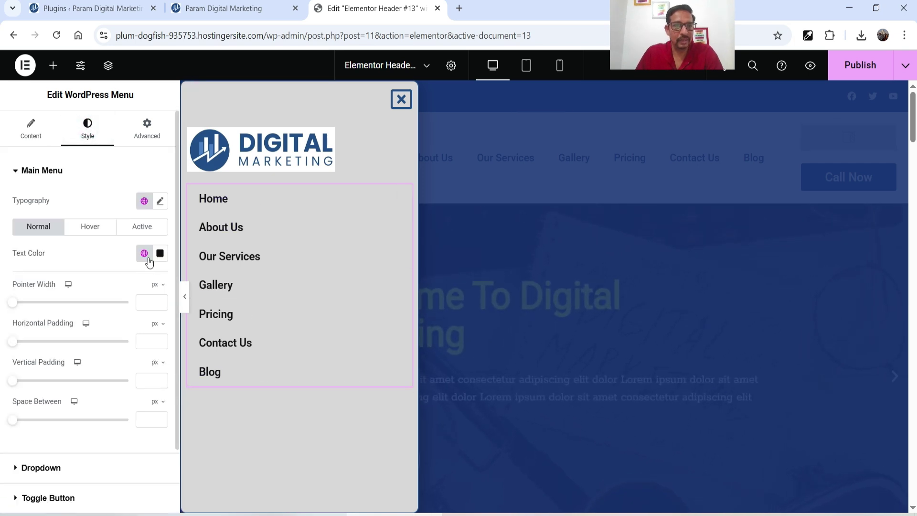
left_click(144, 253)
left_click(65, 309)
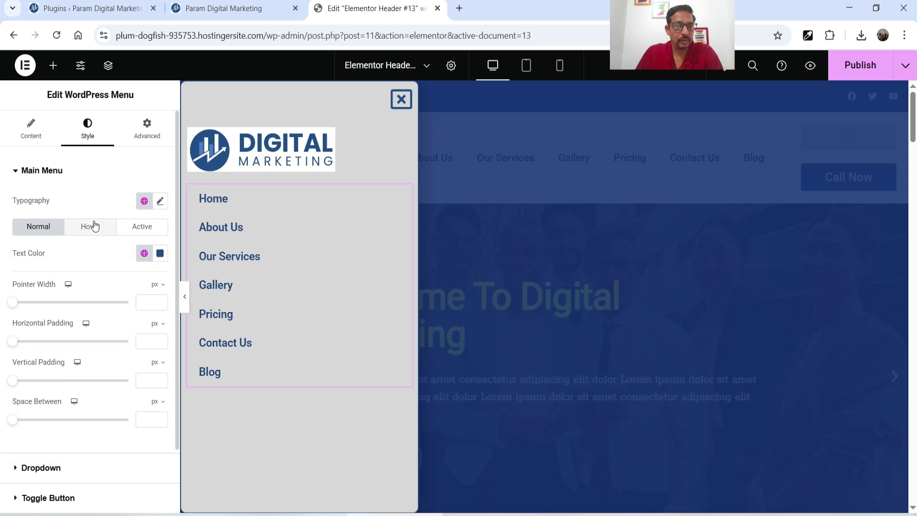
left_click(90, 227)
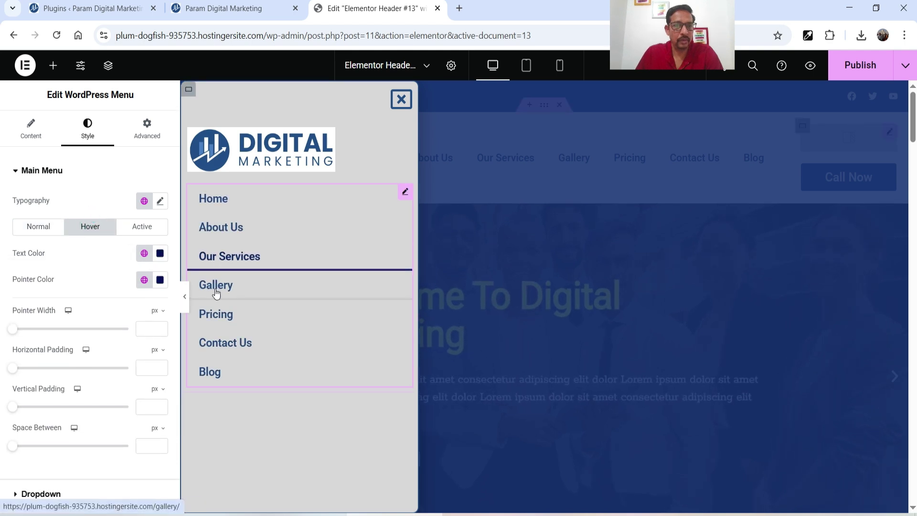
left_click(142, 226)
left_click(143, 253)
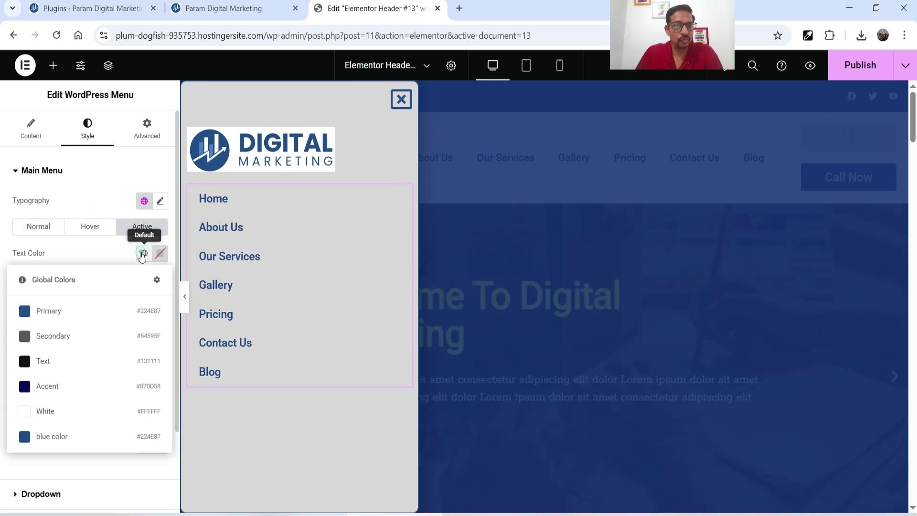
left_click(69, 368)
left_click(38, 226)
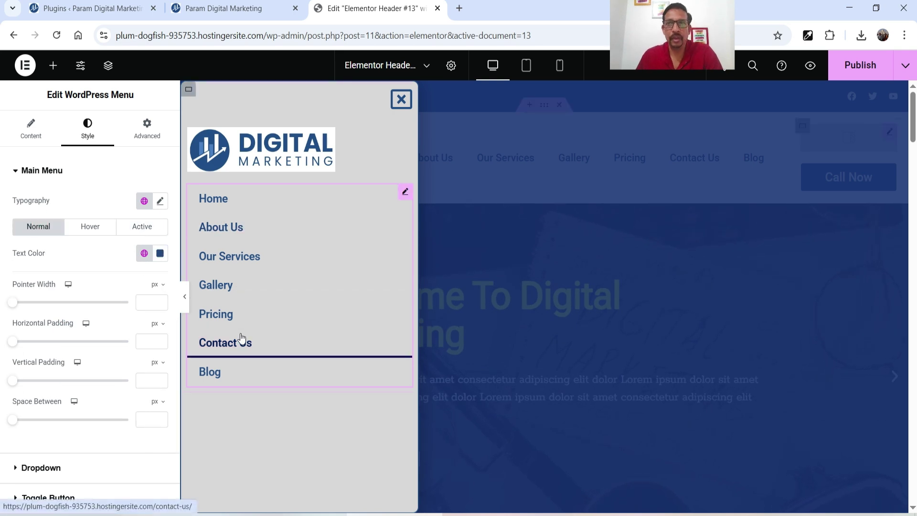
scroll(267, 326, "down", 3)
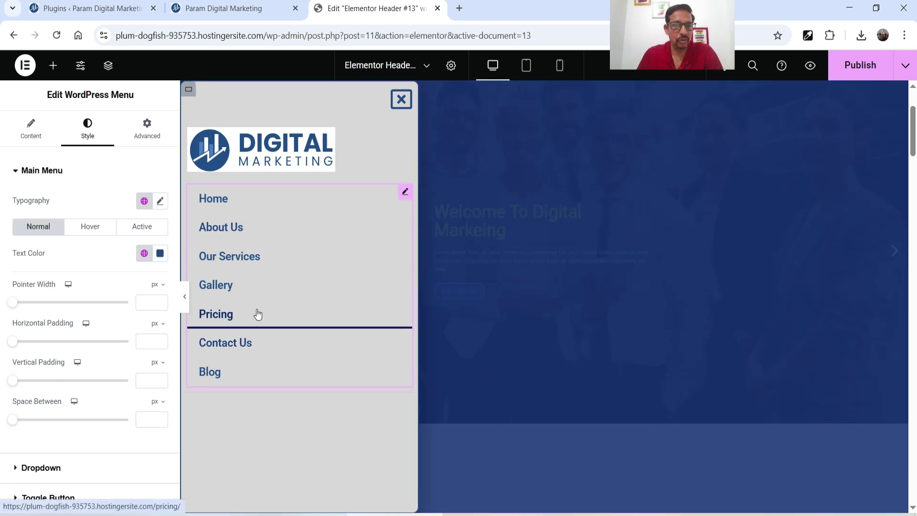
Try the Center and Stretch alignments on the vertical menu, and set its alignment to Start.
left_click(23, 129)
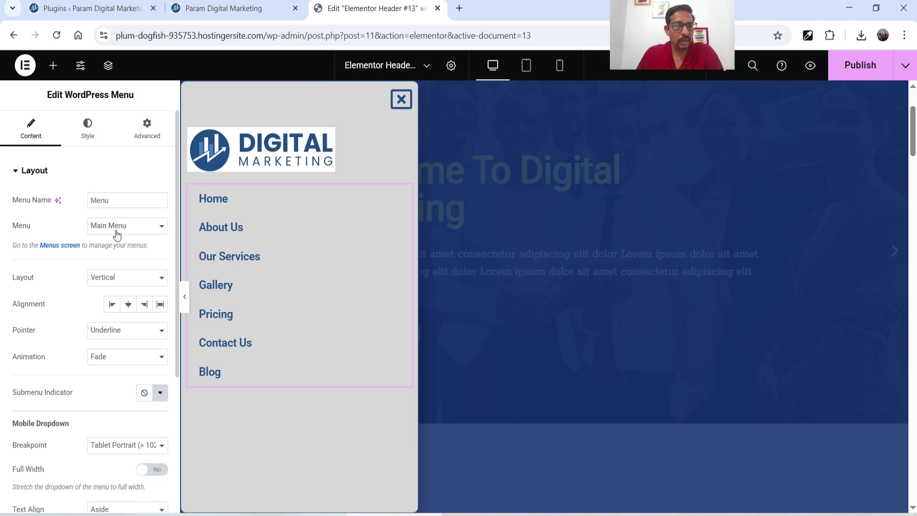
left_click(141, 225)
left_click(141, 224)
scroll(53, 261, "down", 4)
scroll(73, 204, "up", 1)
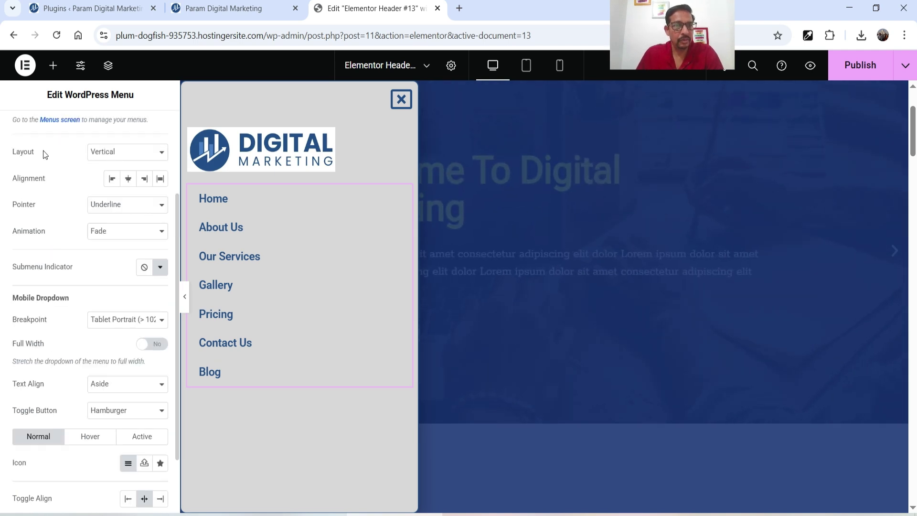
left_click(130, 181)
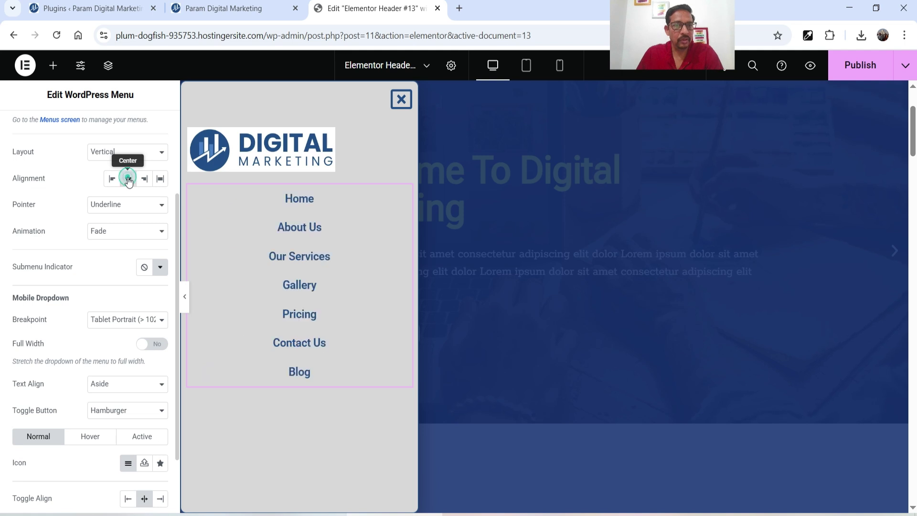
left_click(159, 179)
left_click(114, 183)
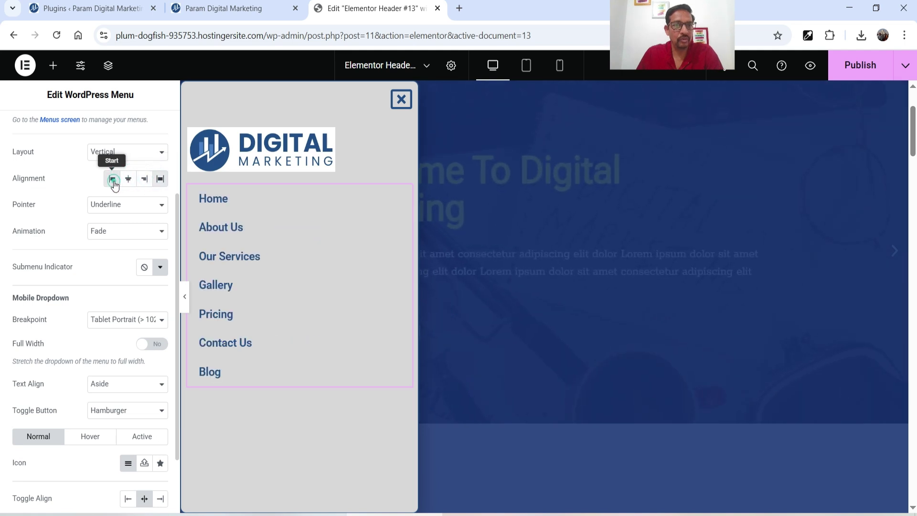
Review the off-canvas menu's pointer and animation options and the icon library for its submenu indicator, keeping the current settings.
left_click(114, 203)
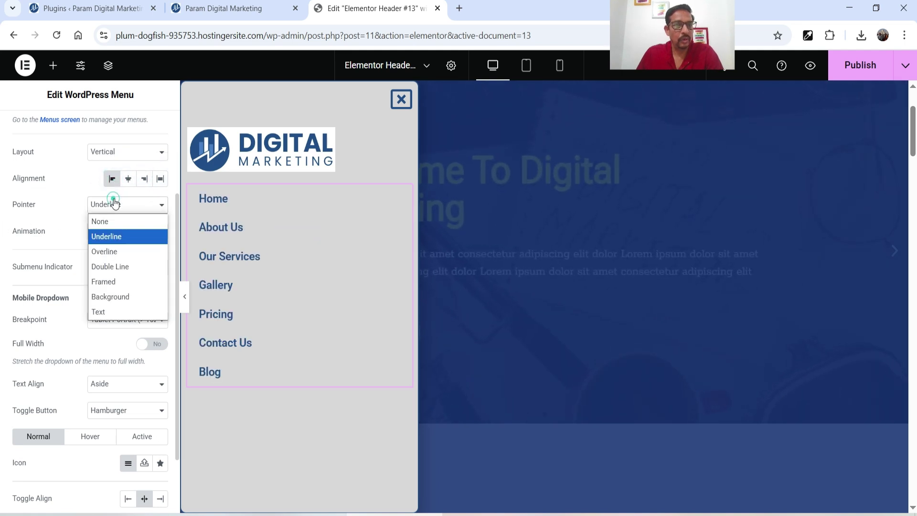
left_click(49, 253)
left_click(107, 232)
left_click(107, 234)
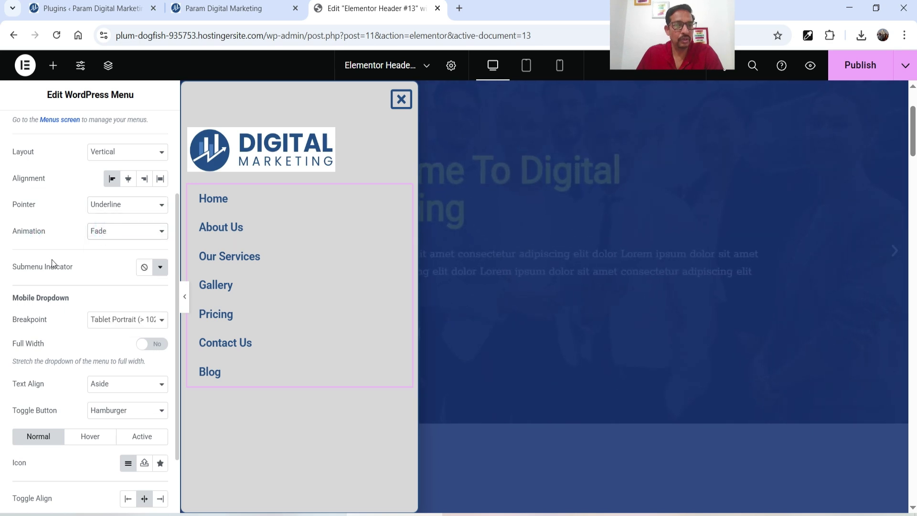
scroll(57, 254, "down", 2)
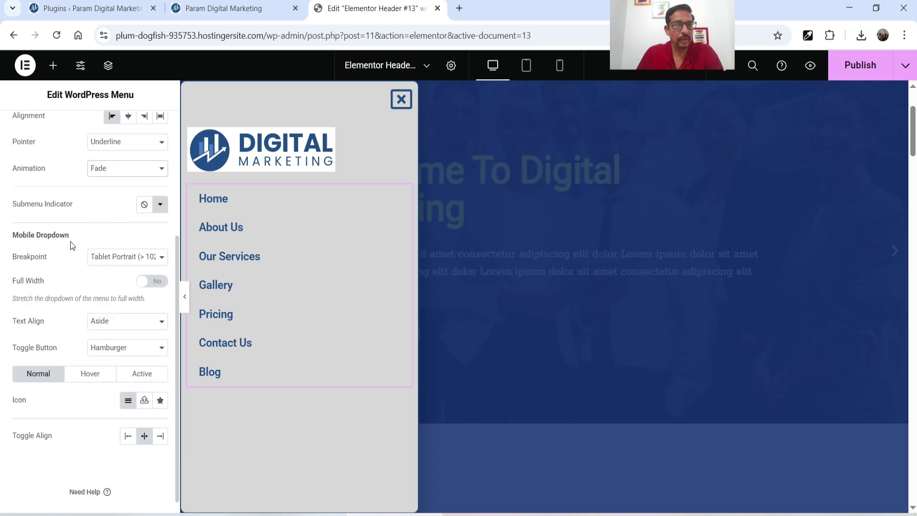
left_click(160, 207)
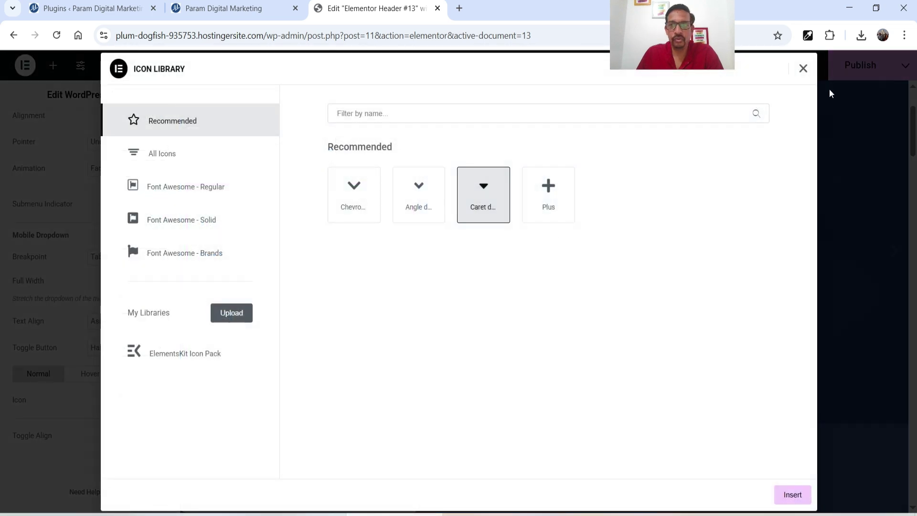
left_click(803, 69)
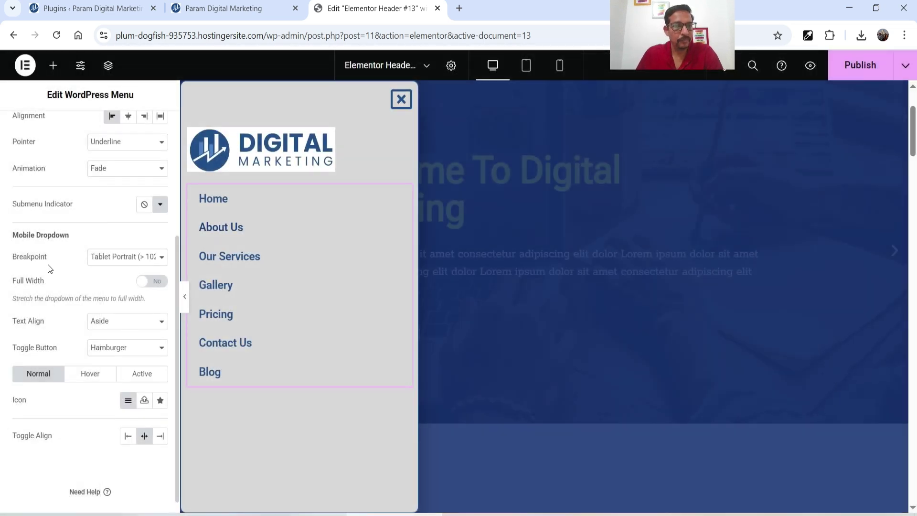
Set the mobile dropdown breakpoint of the off-canvas WordPress Menu to None.
scroll(47, 270, "down", 1)
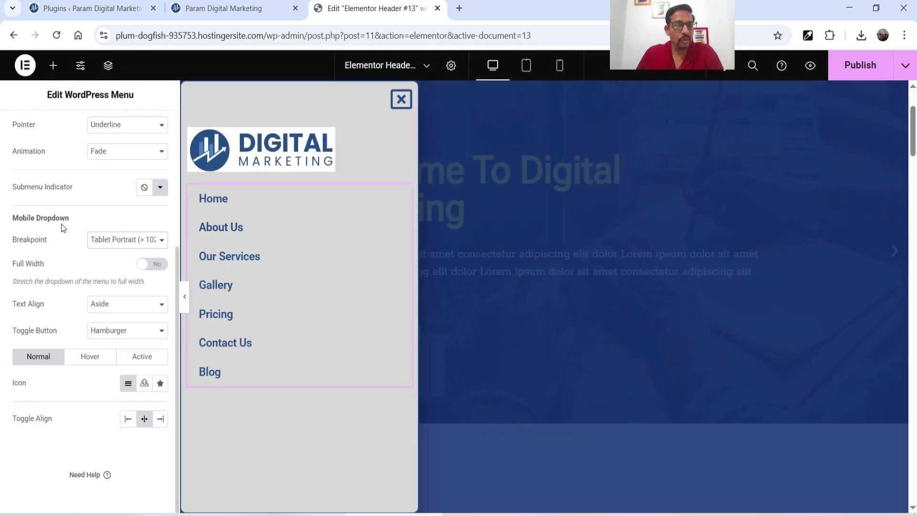
left_click(121, 242)
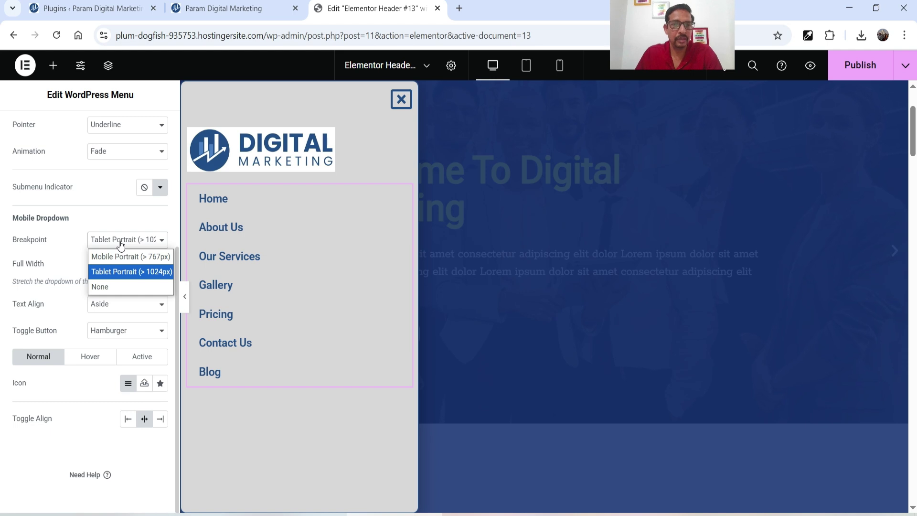
left_click(116, 288)
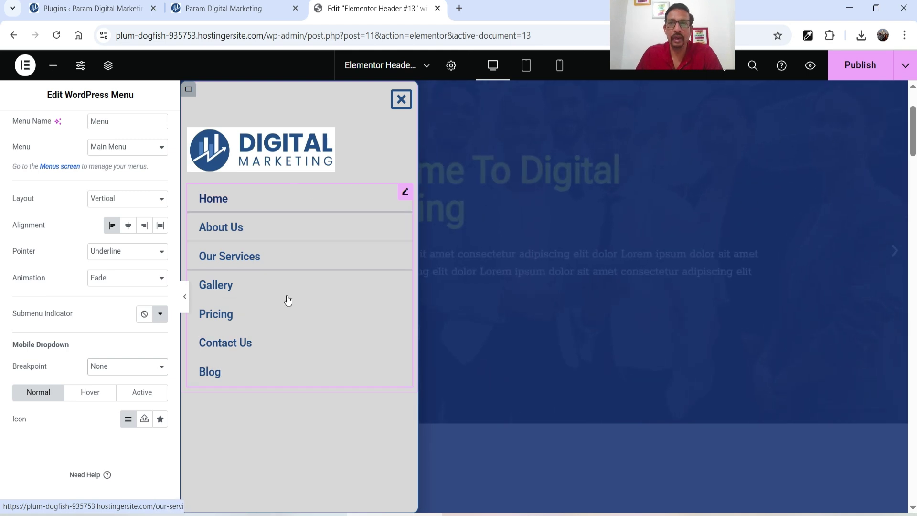
Add a Button widget below the off-canvas menu with the text "Call us Now" and a tel: link to the phone number.
left_click(56, 67)
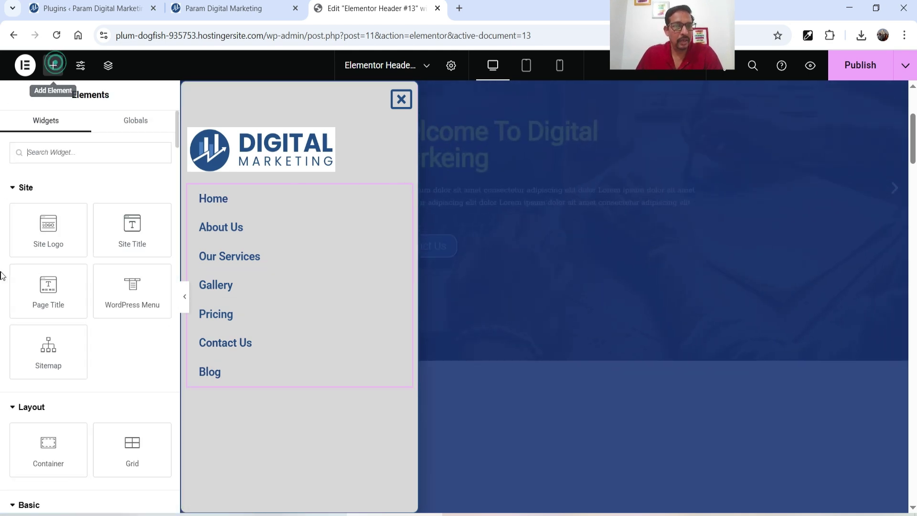
scroll(100, 311, "down", 5)
left_click_drag(47, 349, 258, 412)
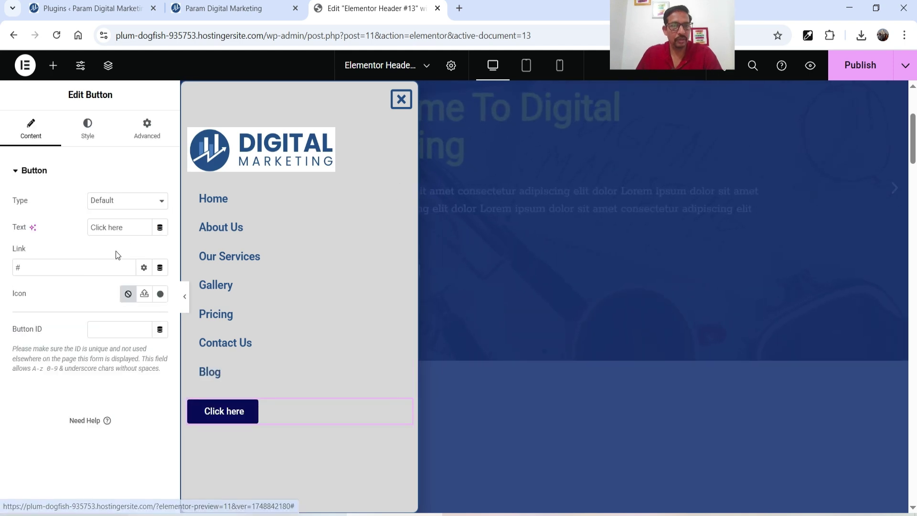
left_click_drag(132, 228, 27, 231)
type("Call")
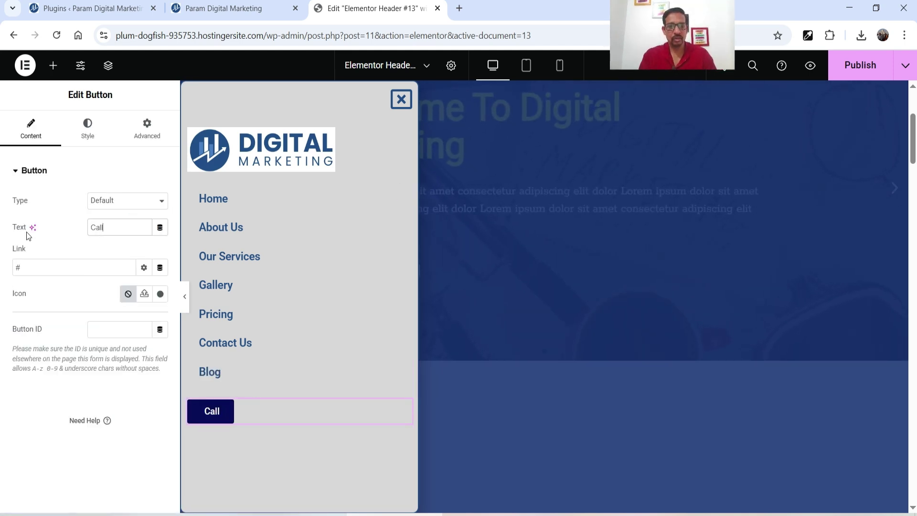
type(" us NOw")
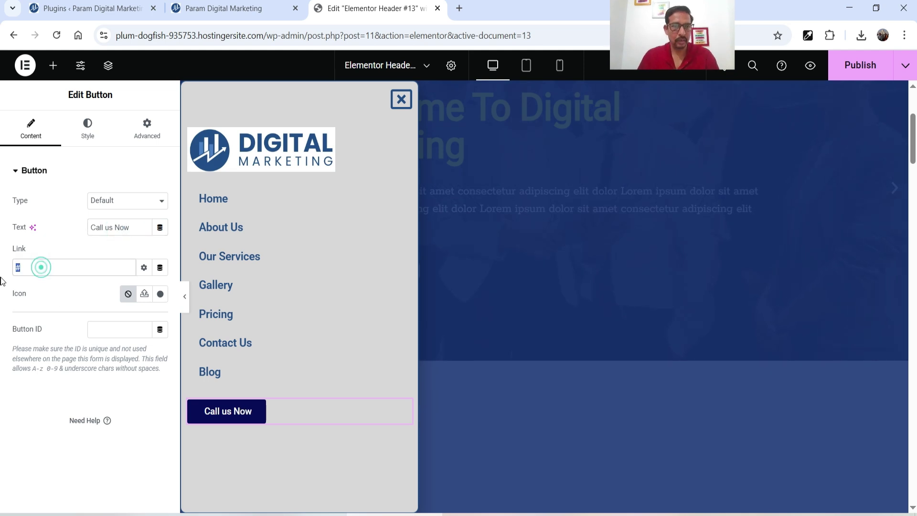
type("tel:123-456-7890")
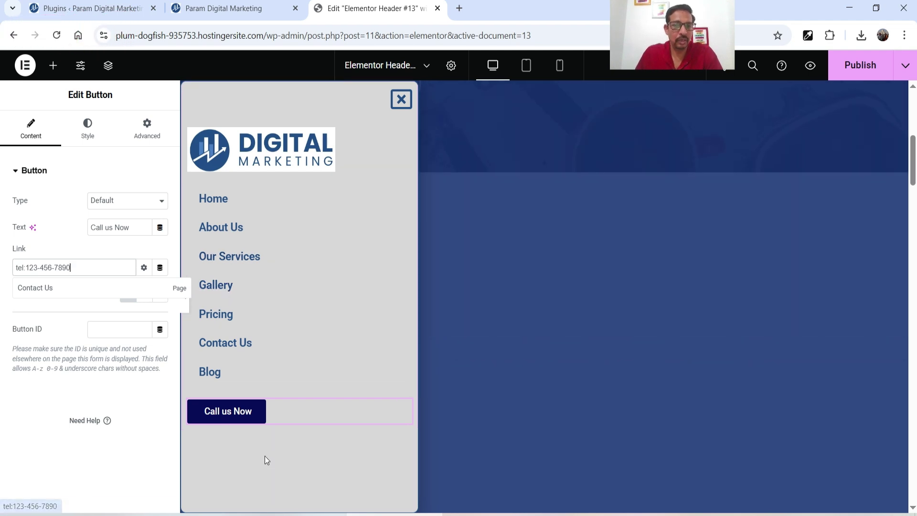
Add an Image widget below the Call us Now button, using the desk photo with the digital marketing notebook from the media library.
left_click(53, 65)
scroll(60, 206, "down", 5)
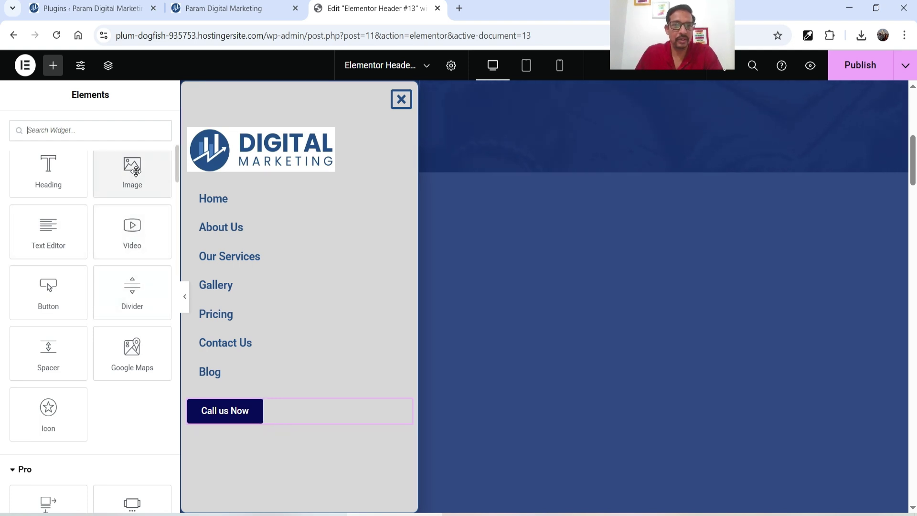
left_click_drag(135, 168, 254, 420)
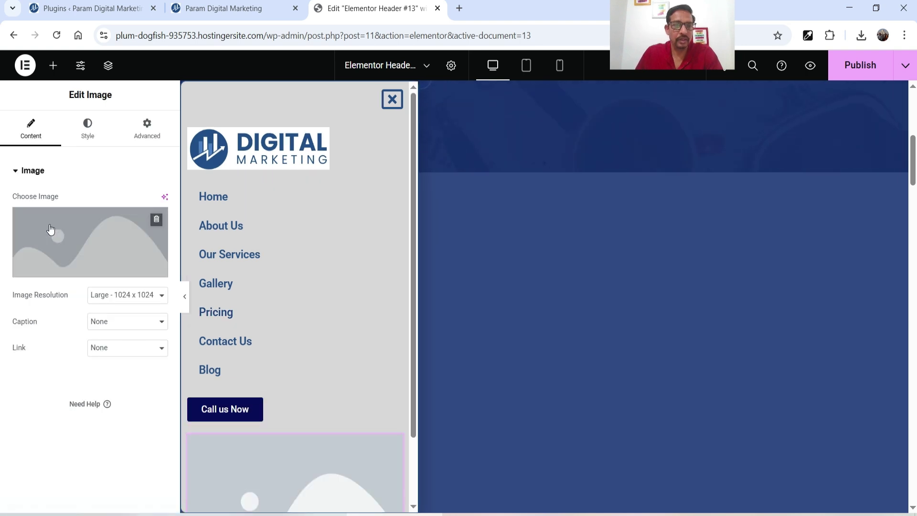
left_click(39, 229)
scroll(463, 311, "down", 10)
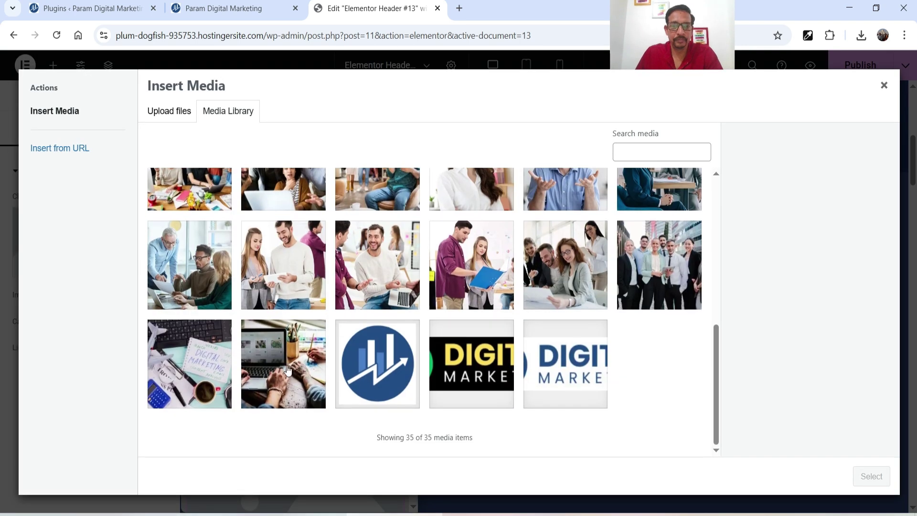
left_click(312, 377)
left_click(872, 476)
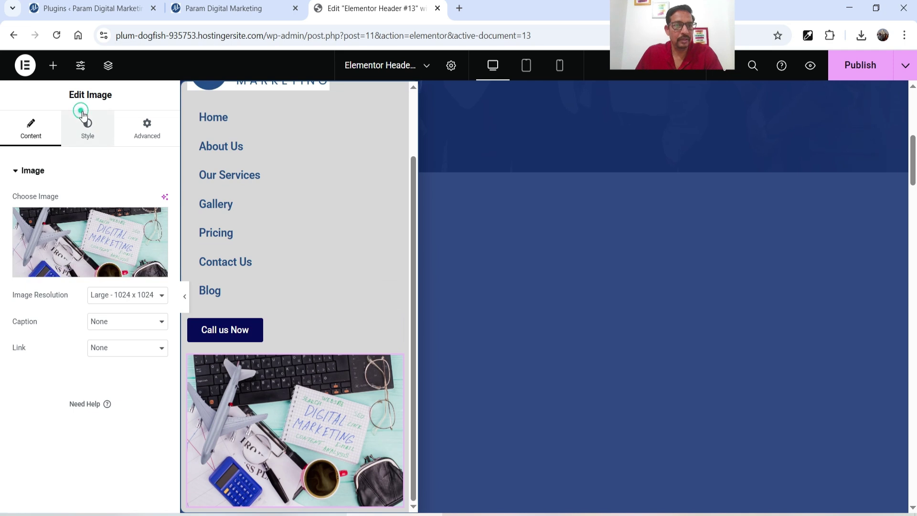
Set the off-canvas image's border radius to 16 px on all corners.
left_click(82, 116)
scroll(41, 285, "down", 2)
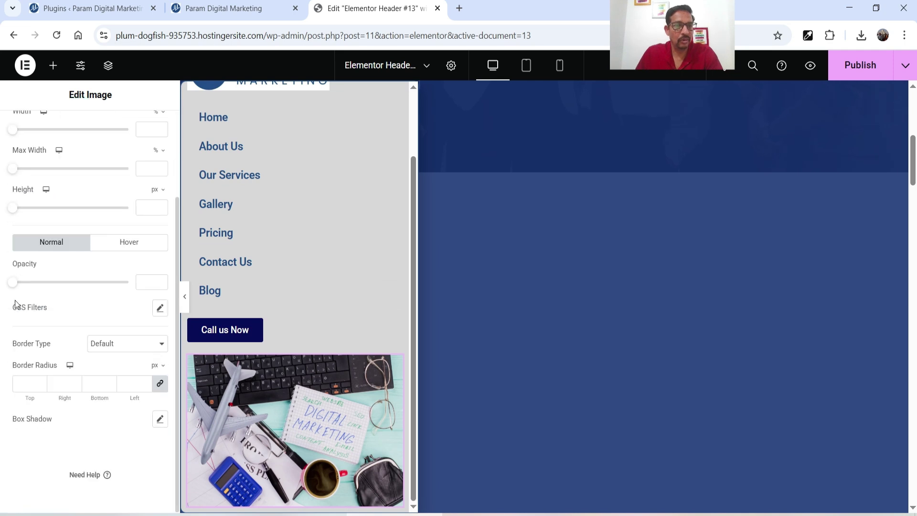
left_click(41, 383)
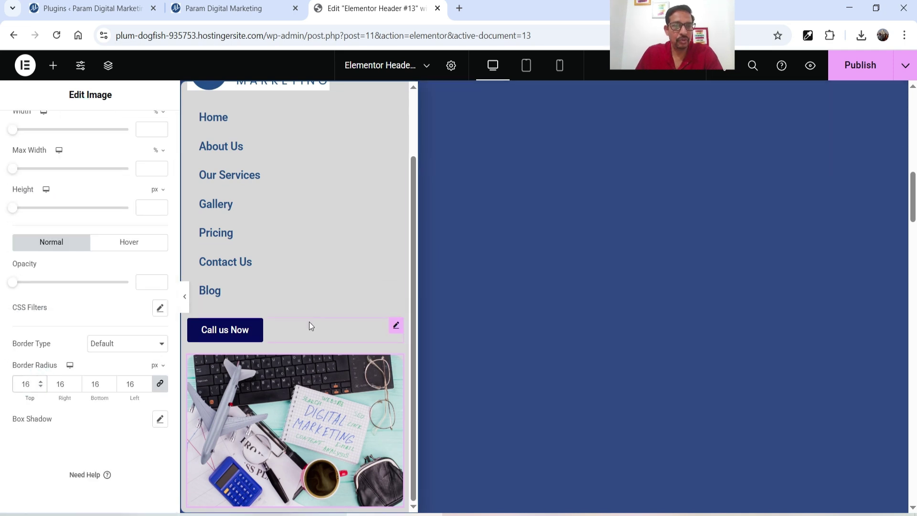
Add a Text Editor widget with the placeholder text below the off-canvas image.
scroll(64, 120, "up", 2)
left_click(53, 65)
scroll(48, 310, "down", 5)
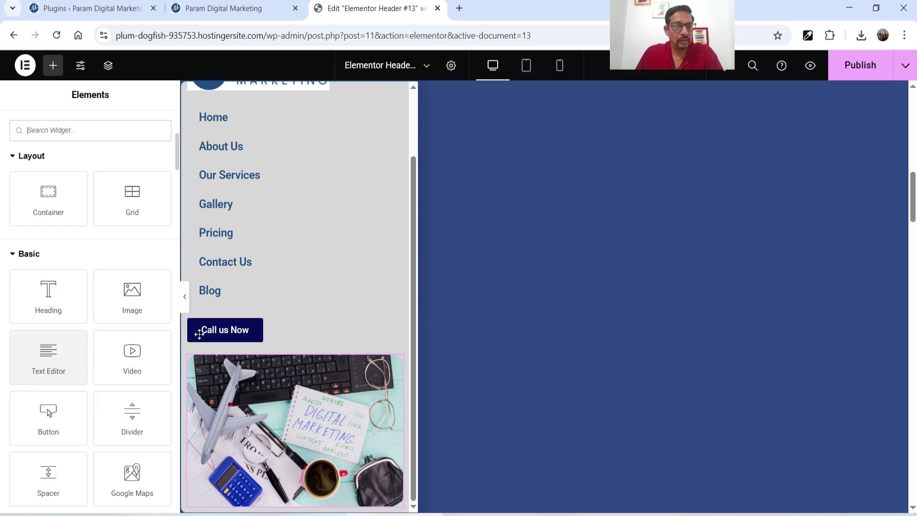
left_click_drag(57, 350, 286, 478)
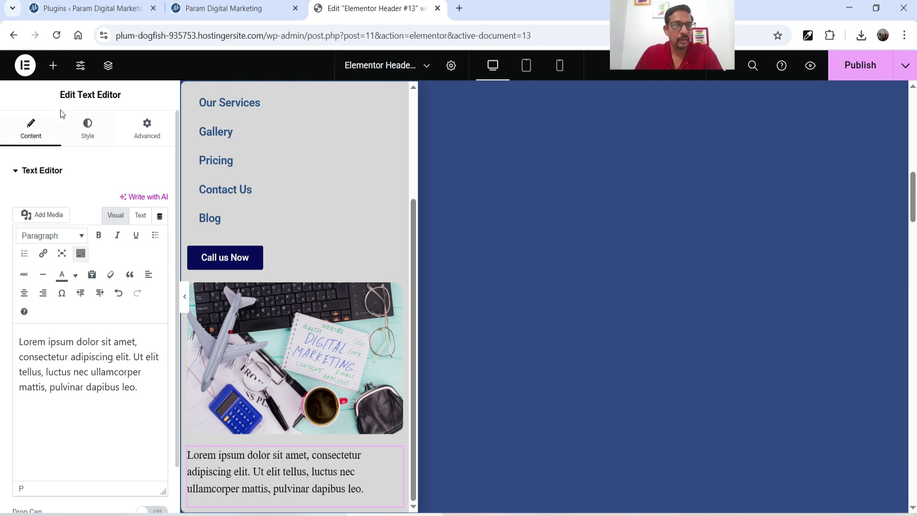
Add a Social Icons widget between the Call us Now button and the image, left-aligned with the Circle shape.
left_click(53, 65)
scroll(95, 287, "down", 6)
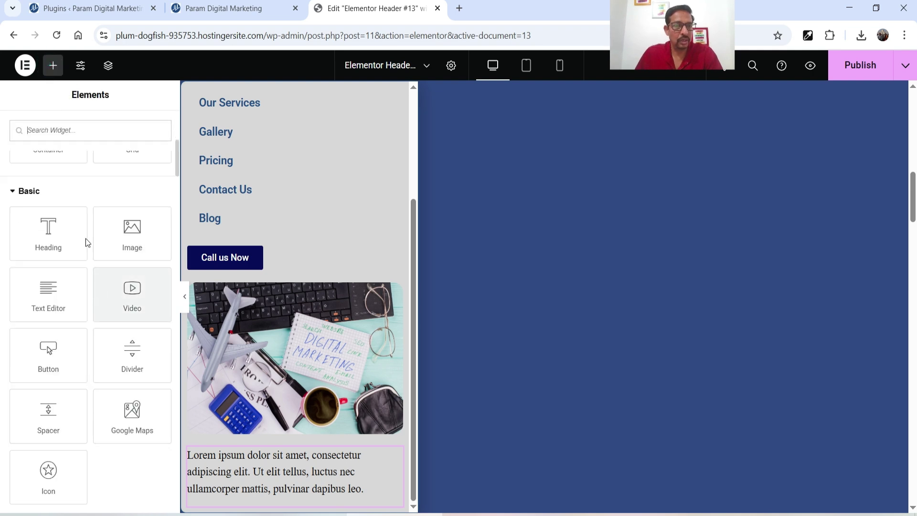
type("socia")
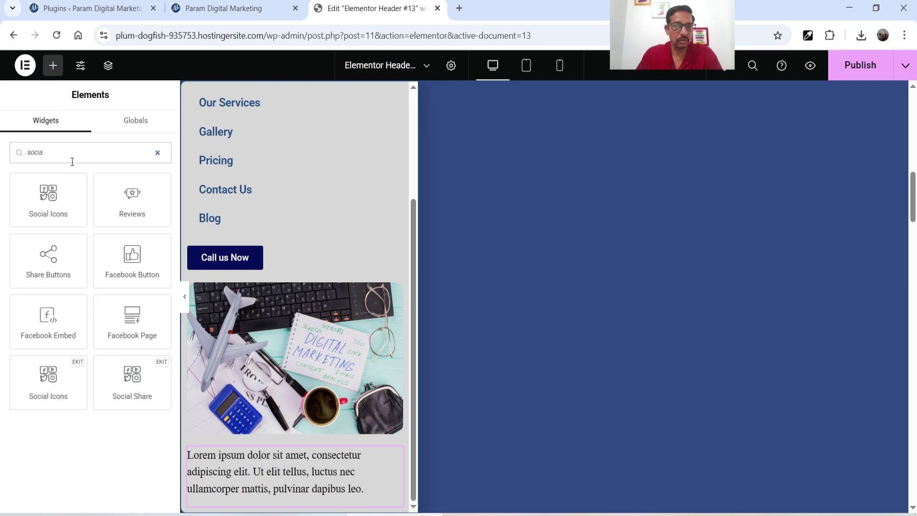
left_click_drag(48, 197, 271, 286)
left_click(127, 398)
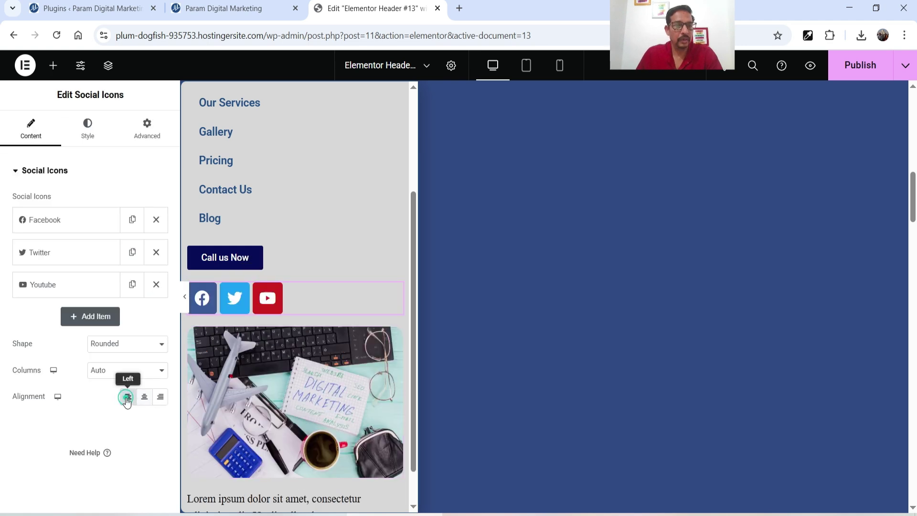
left_click(117, 342)
left_click(117, 388)
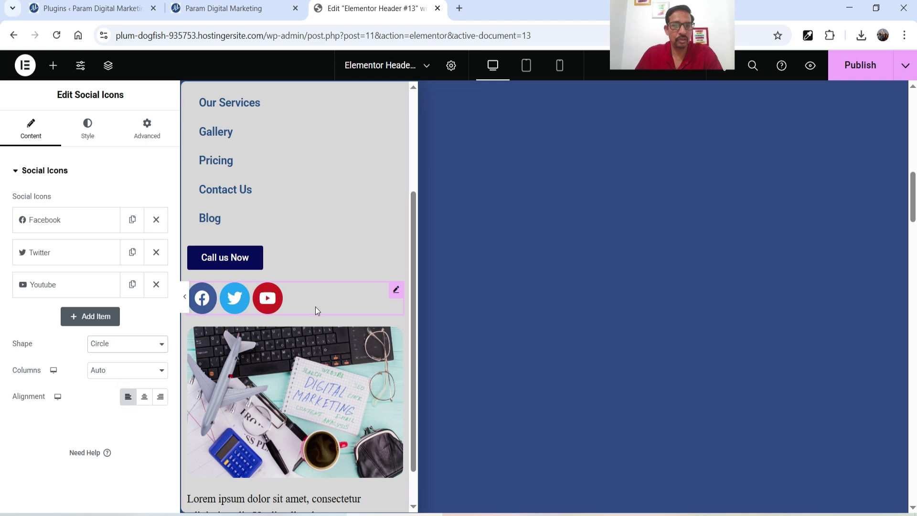
Check the settings of the Facebook item in the Social Icons widget.
left_click(59, 222)
left_click(59, 219)
left_click(58, 219)
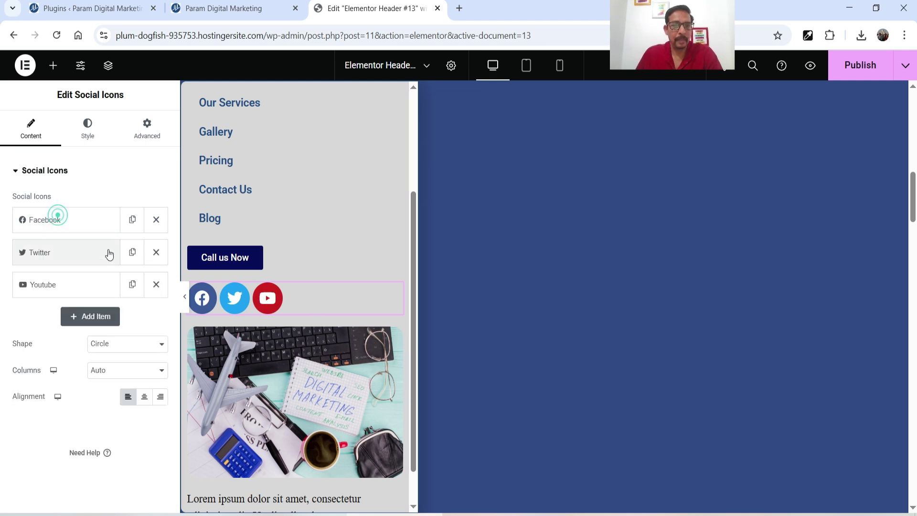
Select the Off-Canvas widget in the page structure and turn off its Editing Mode.
scroll(363, 224, "up", 3)
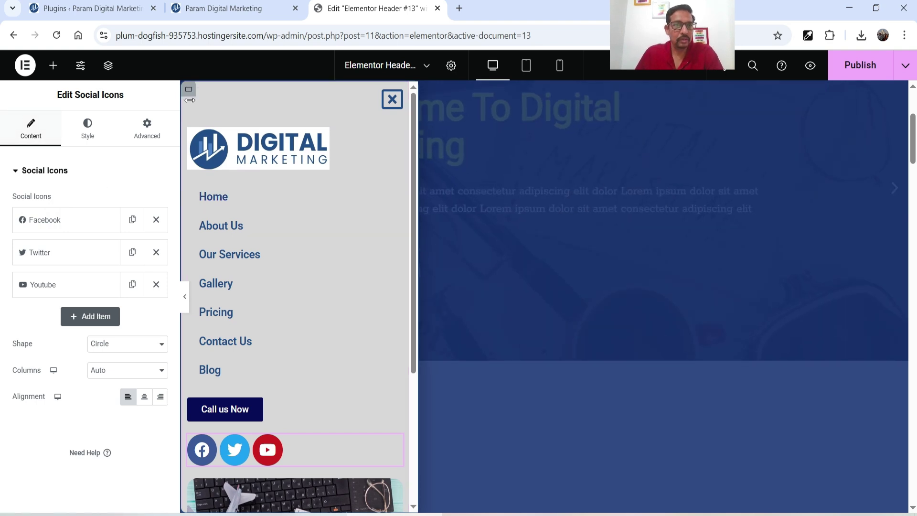
left_click(106, 67)
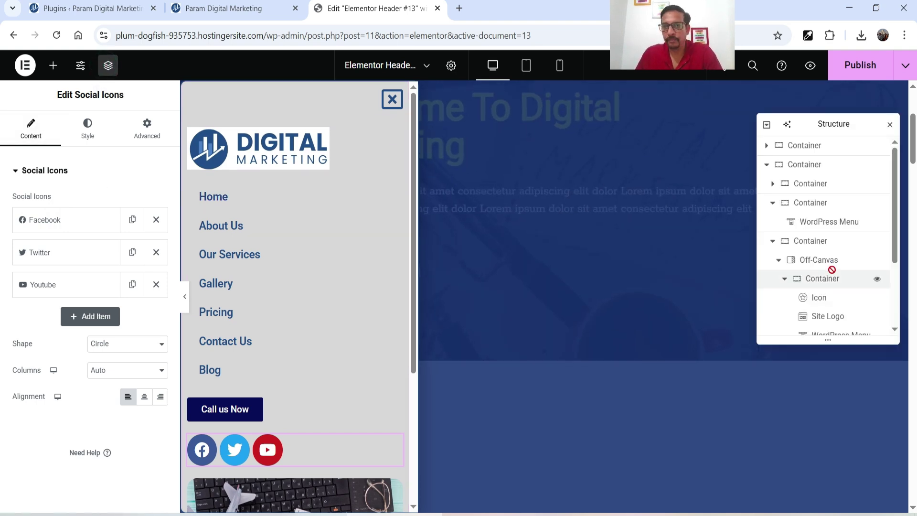
left_click(815, 262)
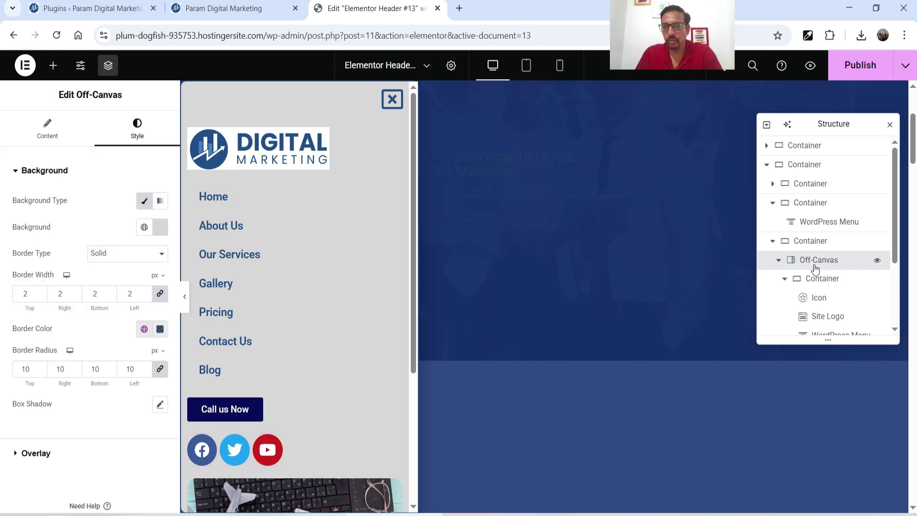
left_click(36, 127)
left_click(145, 262)
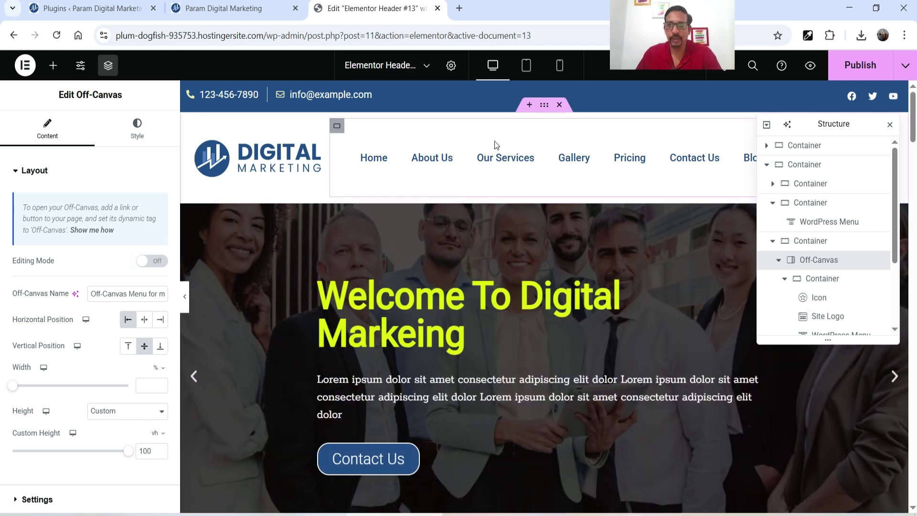
Collapse the Off-Canvas element in the Structure tree and move the Structure window below the header's Call Now button.
left_click(772, 240)
left_click(772, 240)
left_click(772, 241)
left_click(772, 241)
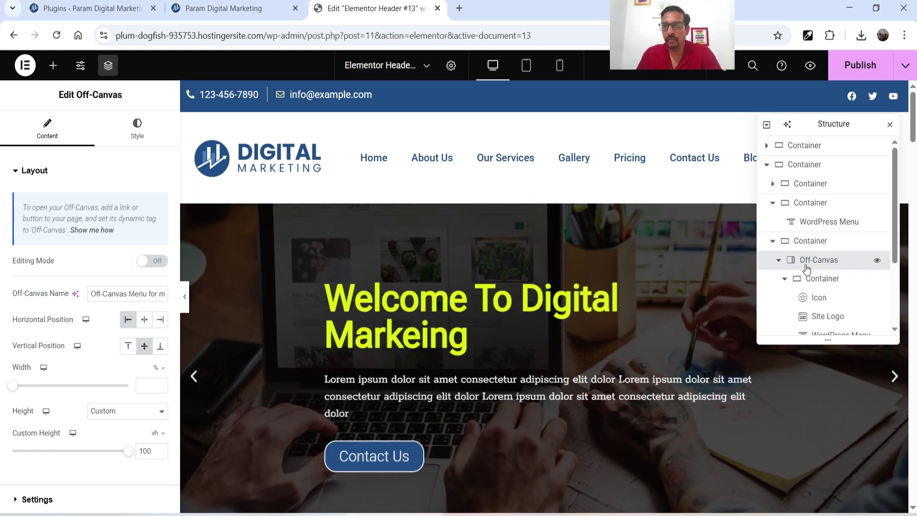
left_click(779, 261)
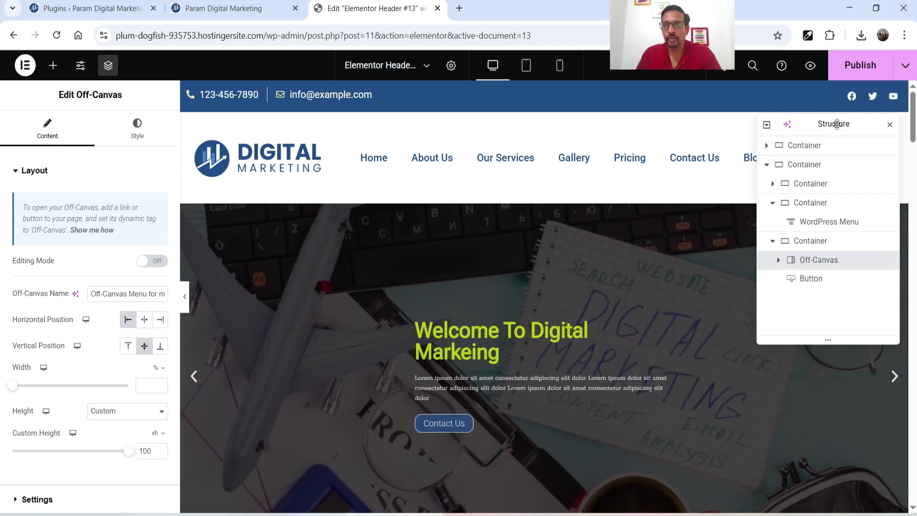
left_click_drag(812, 123, 812, 253)
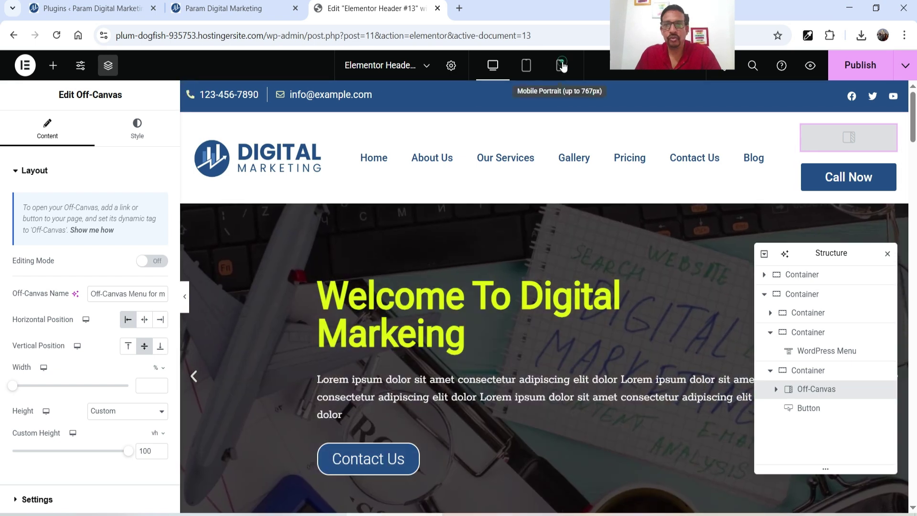
Switch the preview to Mobile Portrait and expand the header's existing hamburger menu to inspect it.
left_click(560, 66)
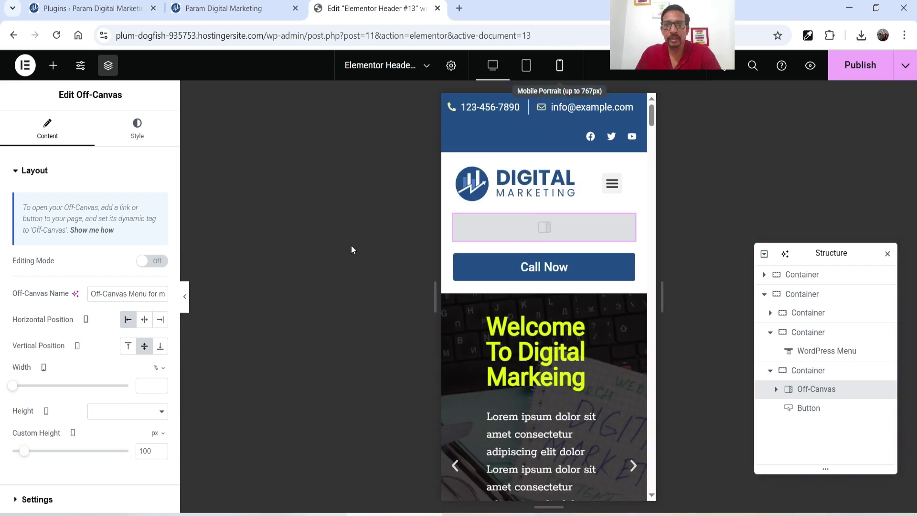
left_click(612, 183)
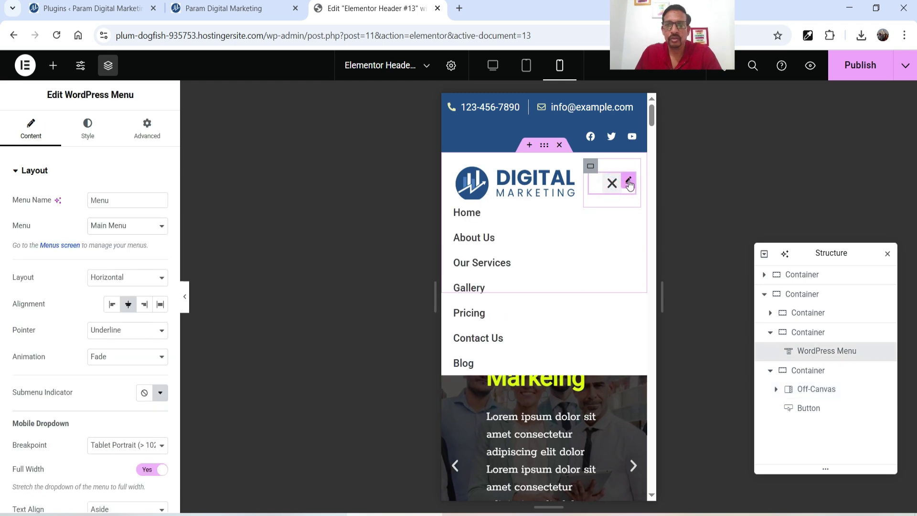
Hide the header's WordPress Menu widget on Mobile Portrait and check the header with the editing panel collapsed.
left_click(160, 134)
scroll(81, 277, "down", 6)
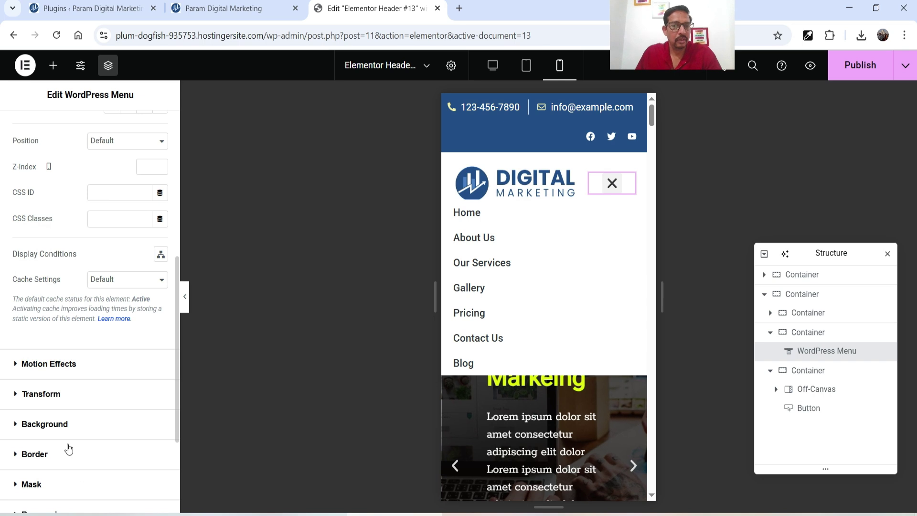
scroll(76, 399, "down", 3)
left_click(72, 359)
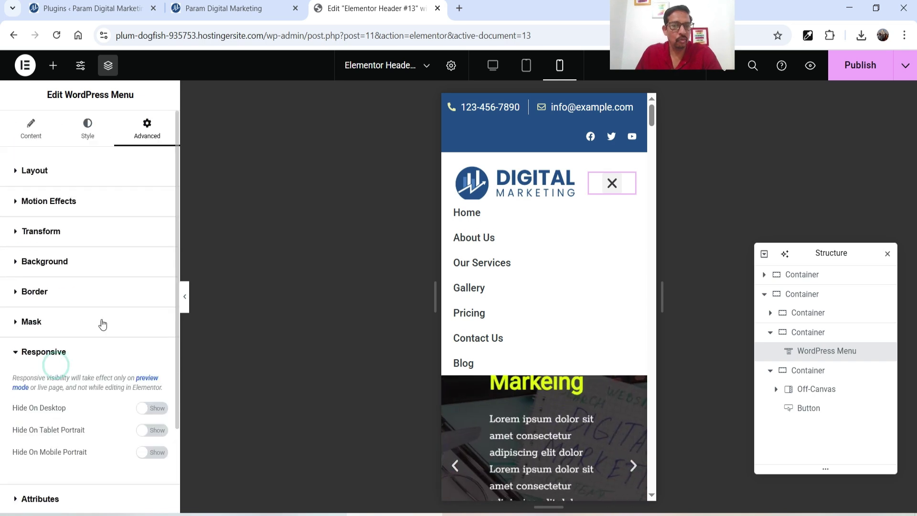
scroll(78, 348, "down", 2)
left_click(152, 346)
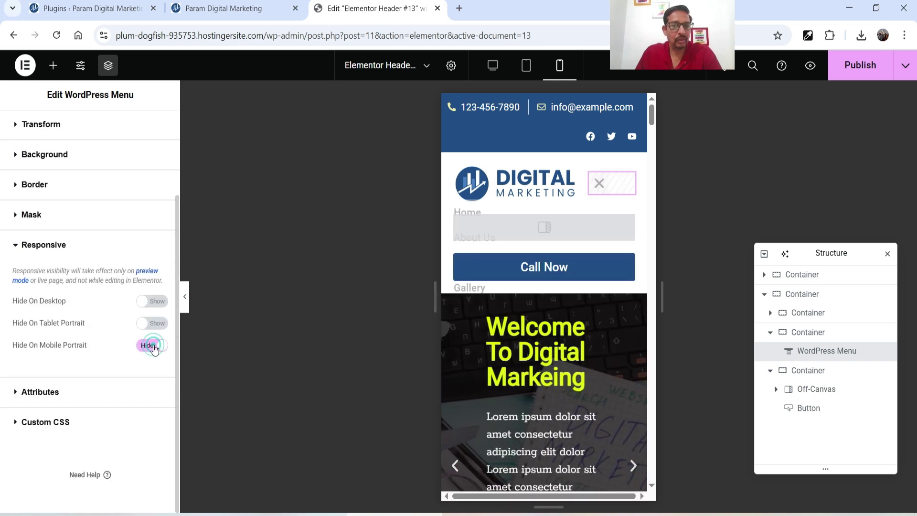
left_click(185, 299)
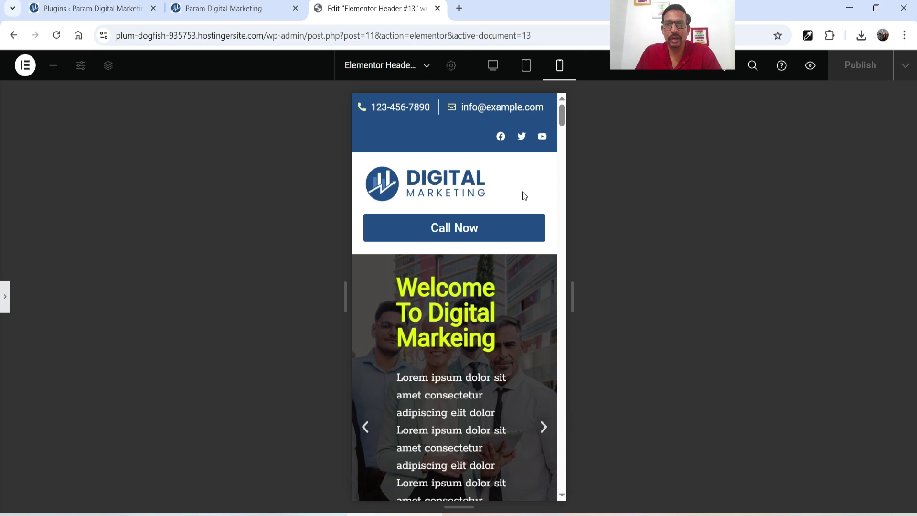
left_click(5, 298)
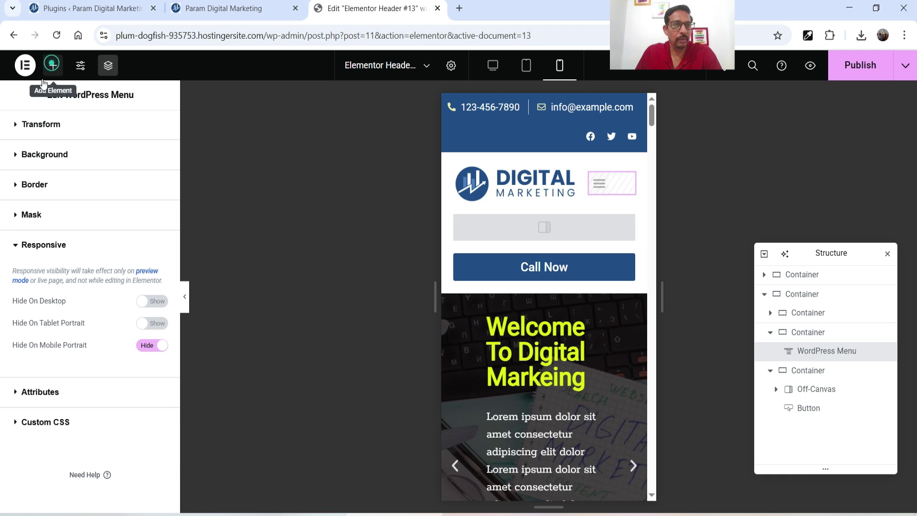
Find the Icon widget and add it below the WordPress Menu in the header's menu container.
left_click(52, 67)
left_click(51, 153)
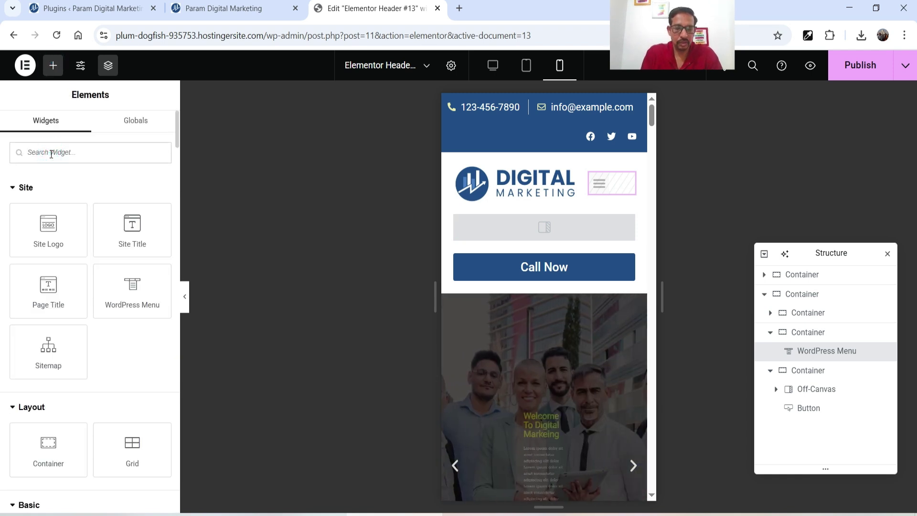
type("icon")
left_click_drag(47, 197, 609, 185)
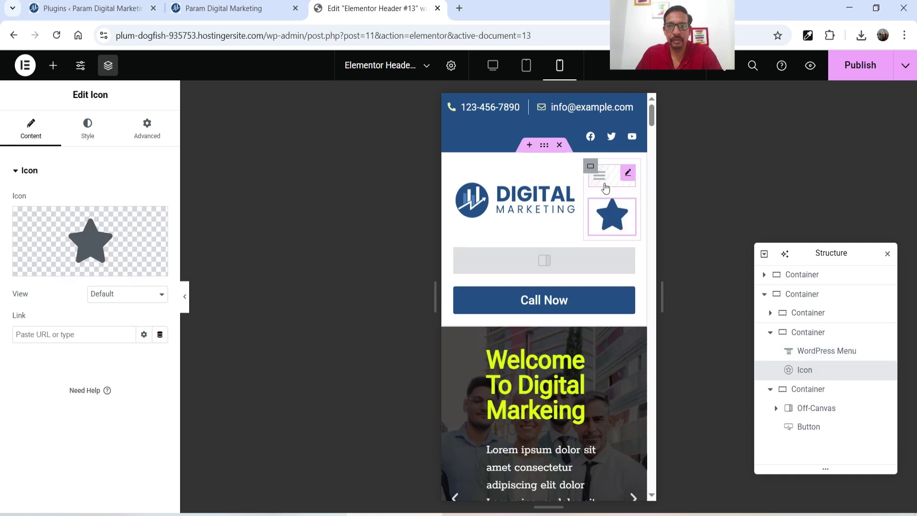
Replace the star with the thick three-bar menu icon from the icon library and set its size to 35 px.
left_click(38, 224)
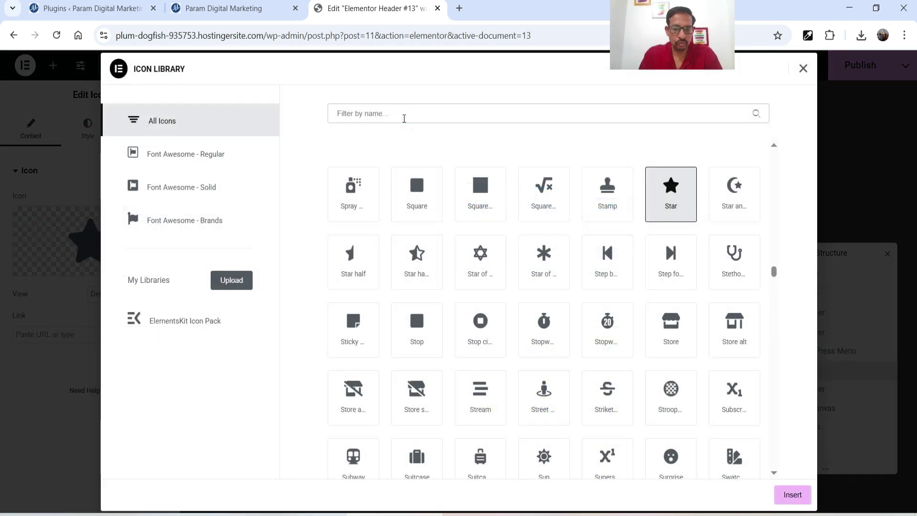
left_click(404, 118)
type("menu")
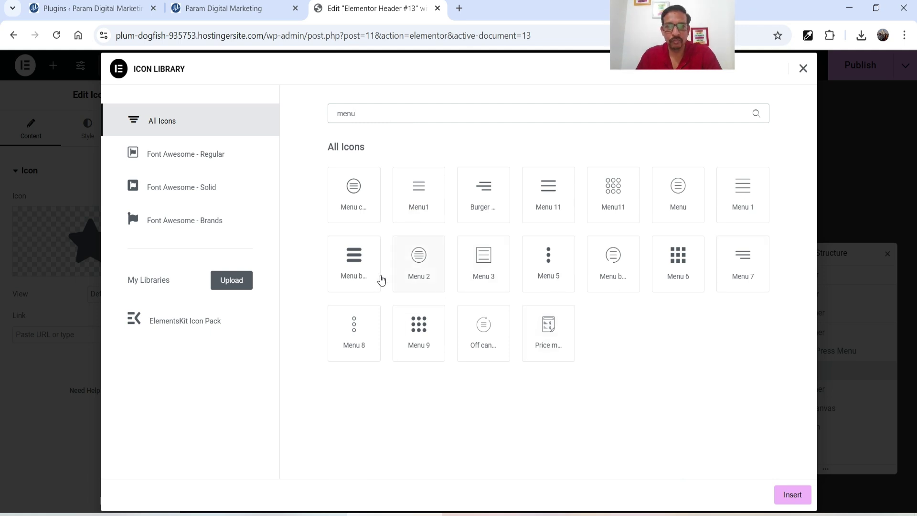
left_click(353, 276)
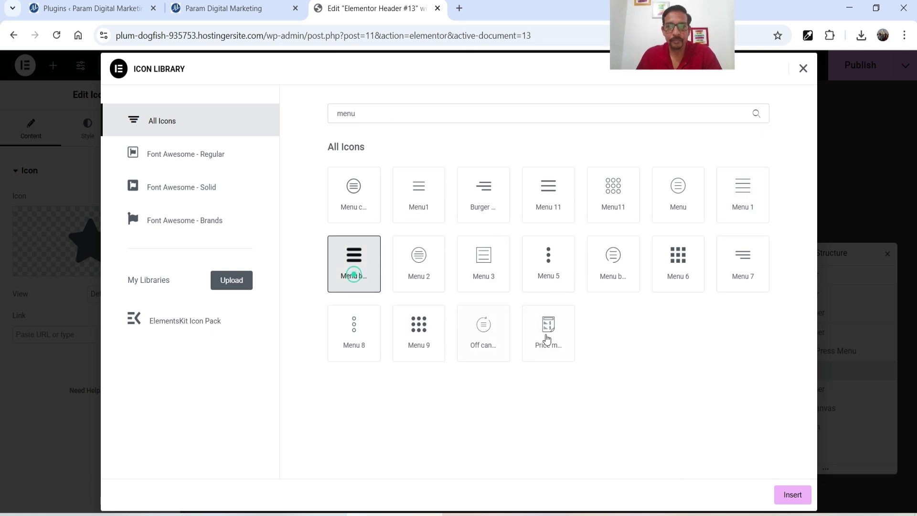
left_click(792, 495)
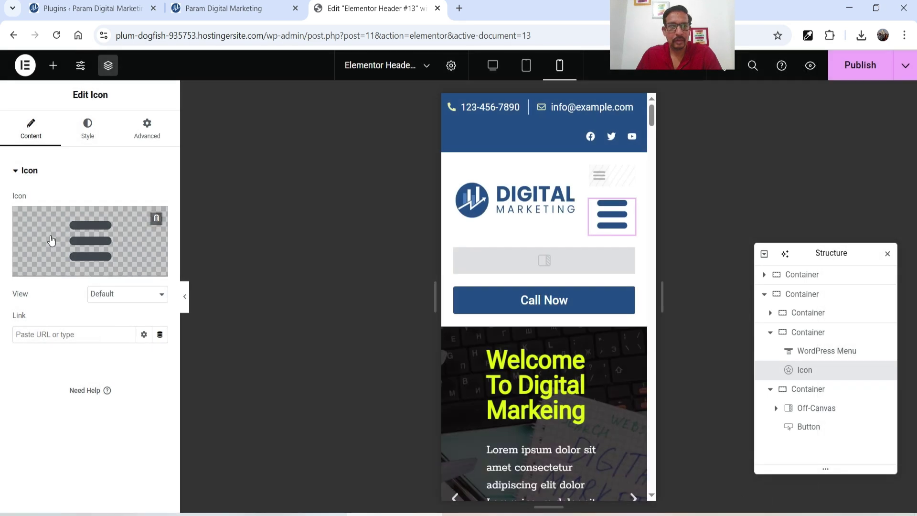
left_click(86, 132)
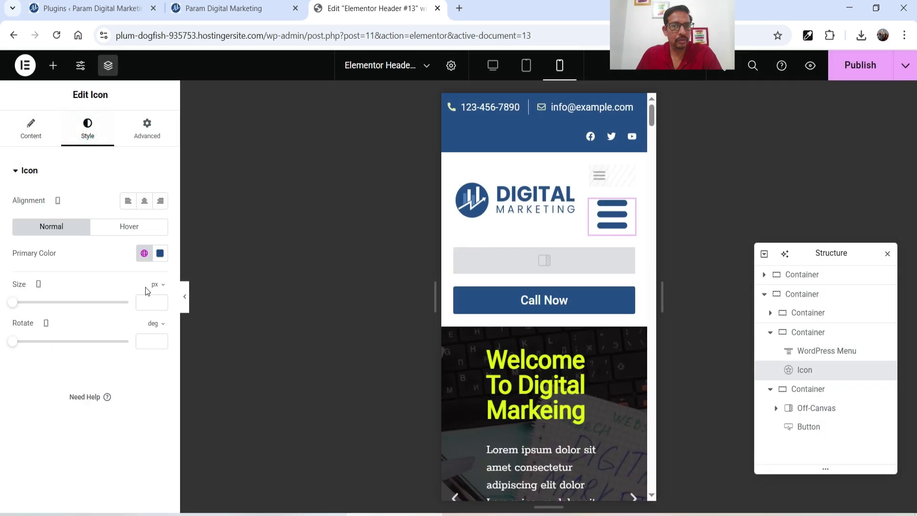
left_click_drag(12, 303, 23, 302)
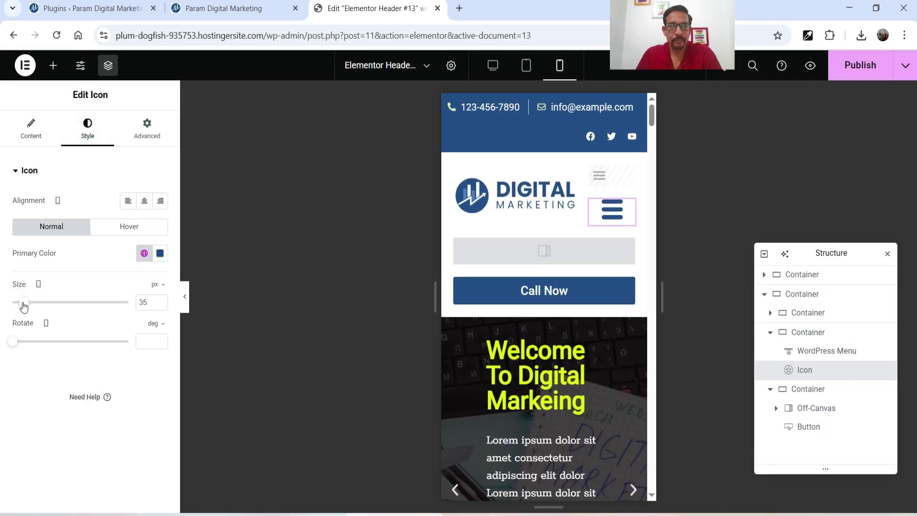
Hide the menu icon on Desktop and Tablet Portrait and check the mobile header with the editing panel collapsed.
left_click(147, 125)
scroll(107, 305, "down", 10)
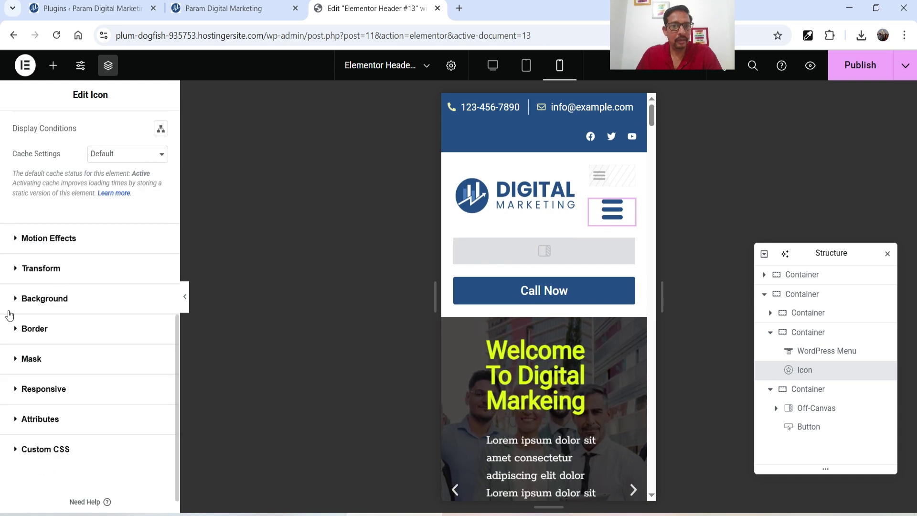
left_click(65, 389)
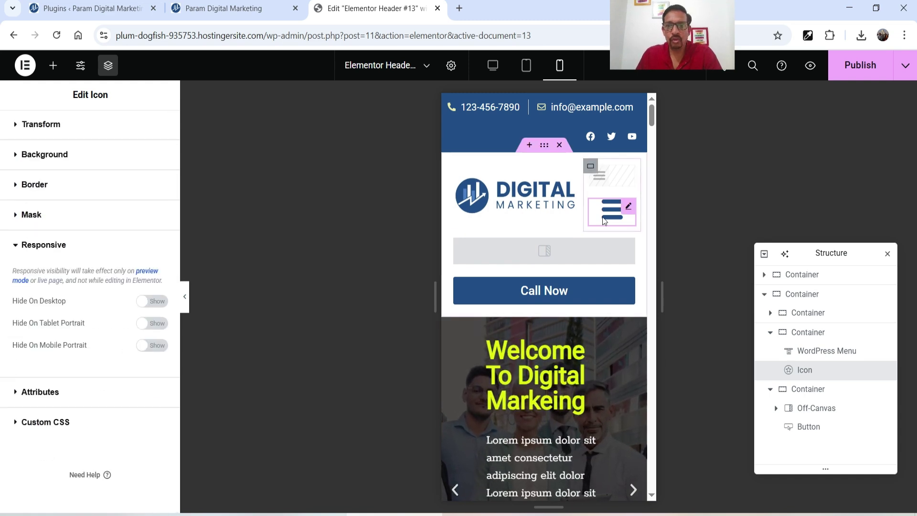
left_click(152, 302)
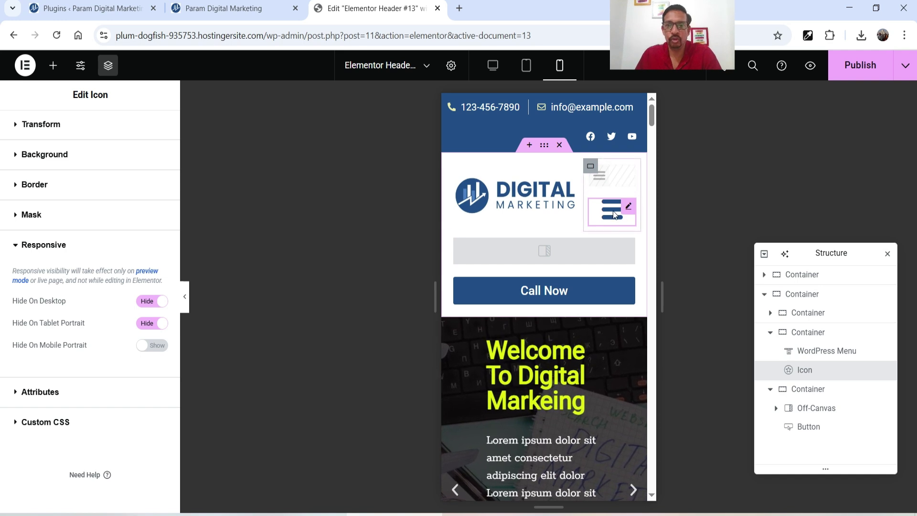
left_click(186, 303)
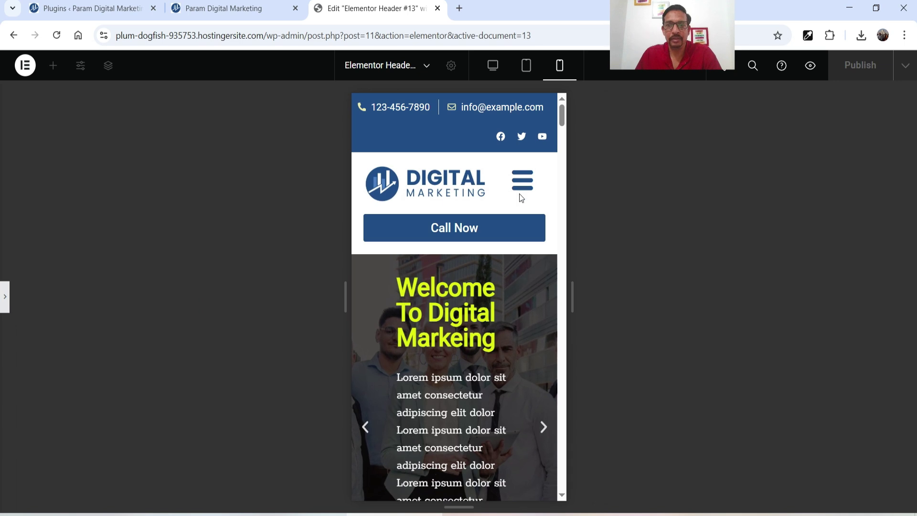
left_click(5, 300)
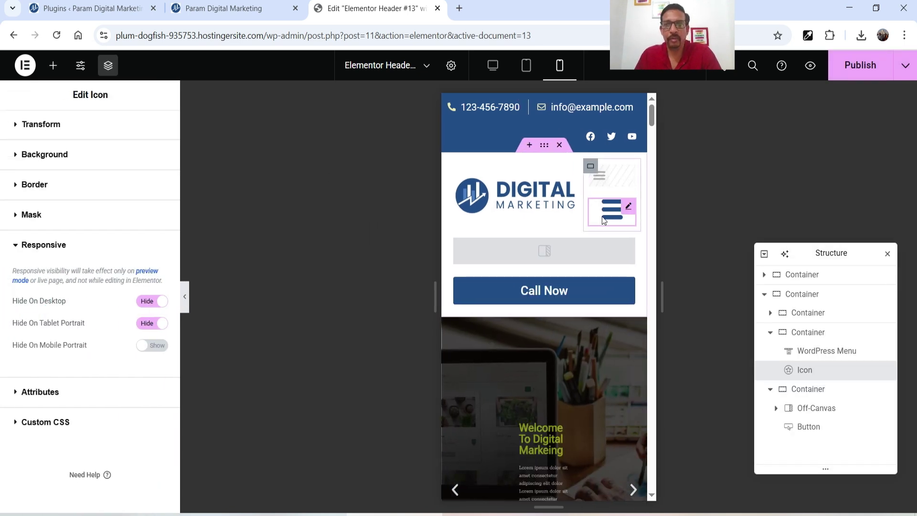
Link the menu icon to the dynamic Off-Canvas action, choosing the "Off-Canvas Menu for mobile" widget as its target.
scroll(36, 139, "up", 3)
left_click(30, 128)
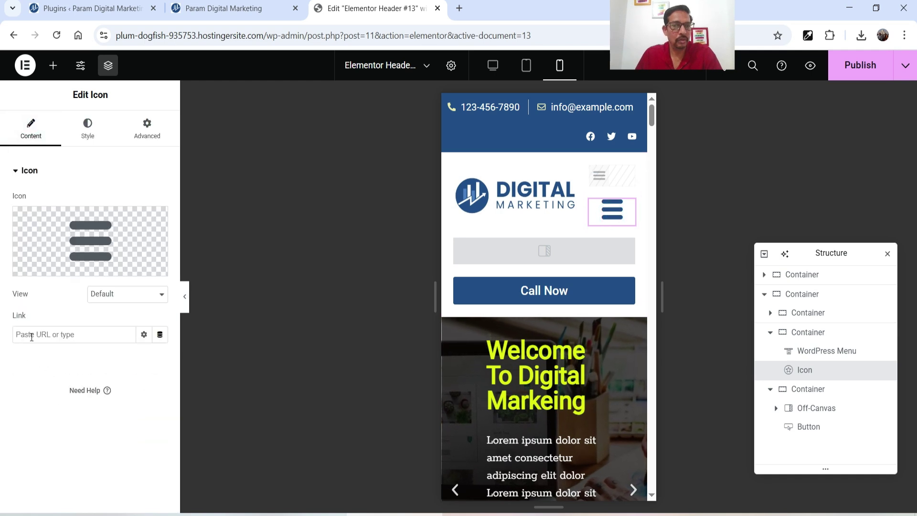
left_click(160, 335)
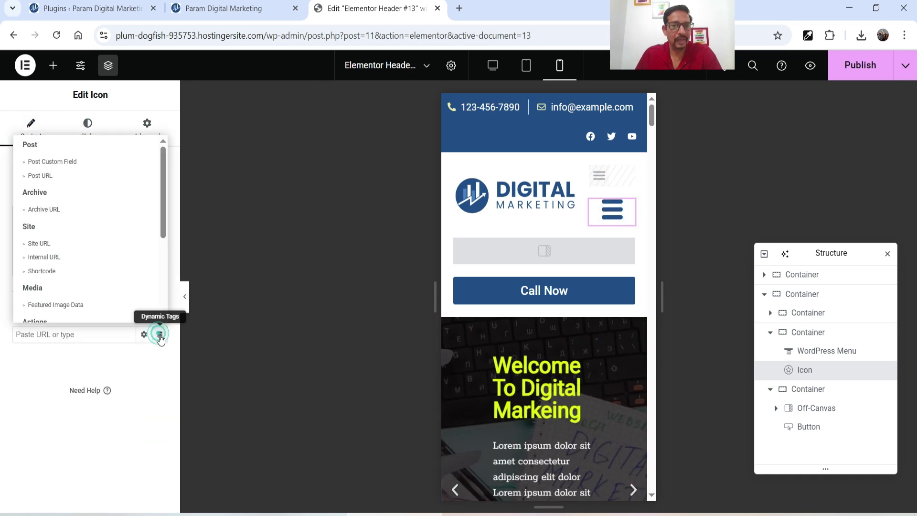
scroll(82, 239, "down", 3)
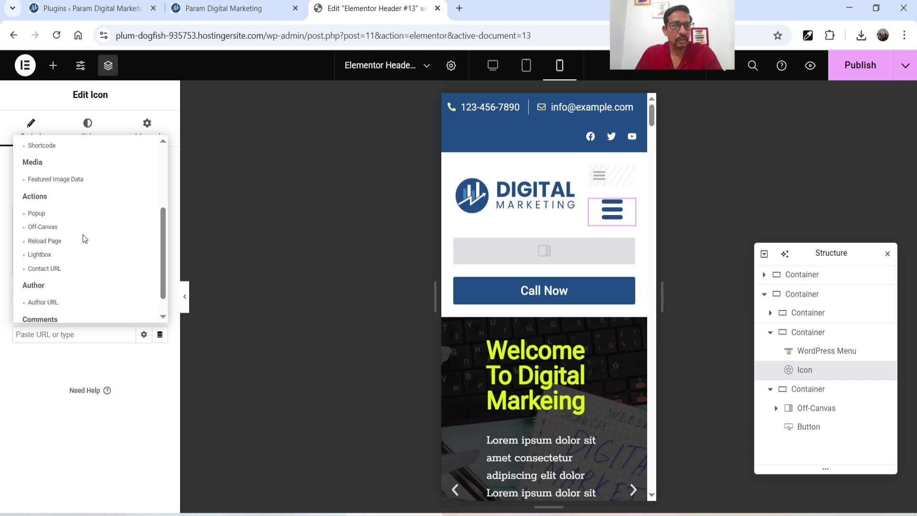
left_click(48, 227)
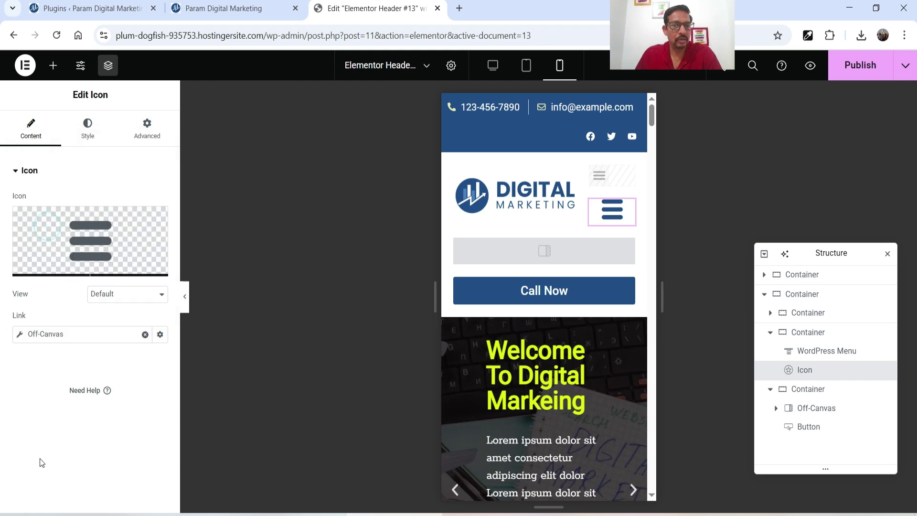
left_click(59, 335)
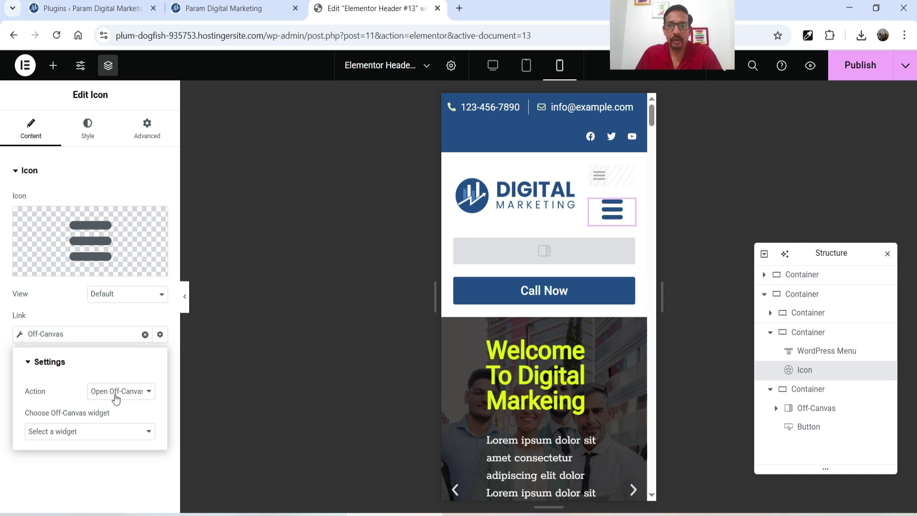
left_click(76, 432)
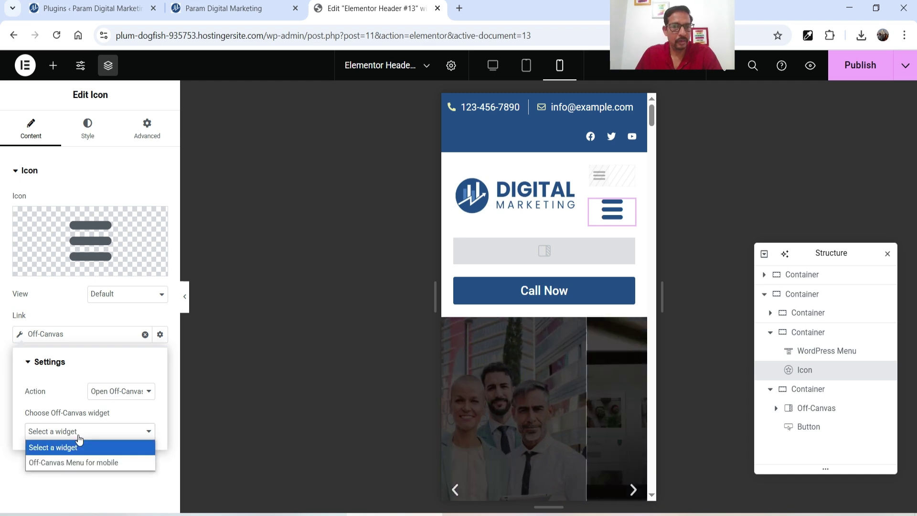
left_click(99, 463)
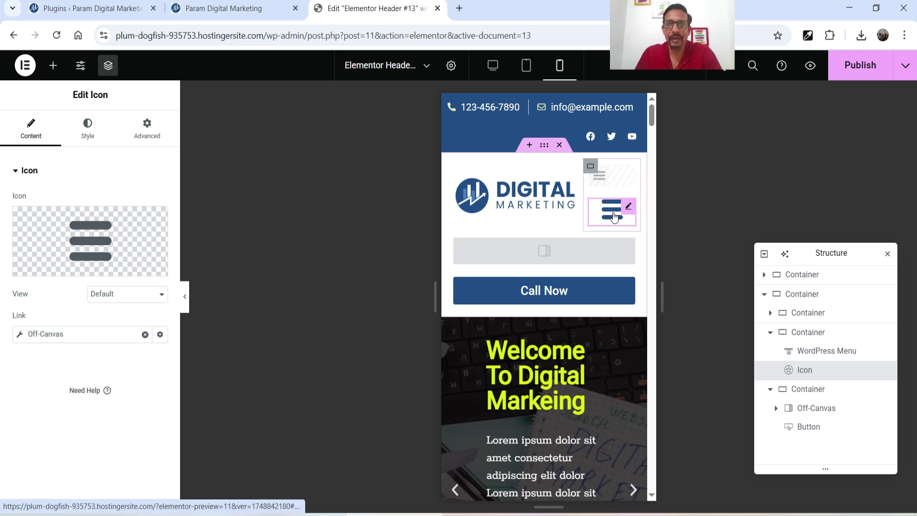
Test the menu icon in the mobile preview by opening the off-canvas menu, reviewing its full content and closing it.
left_click(185, 297)
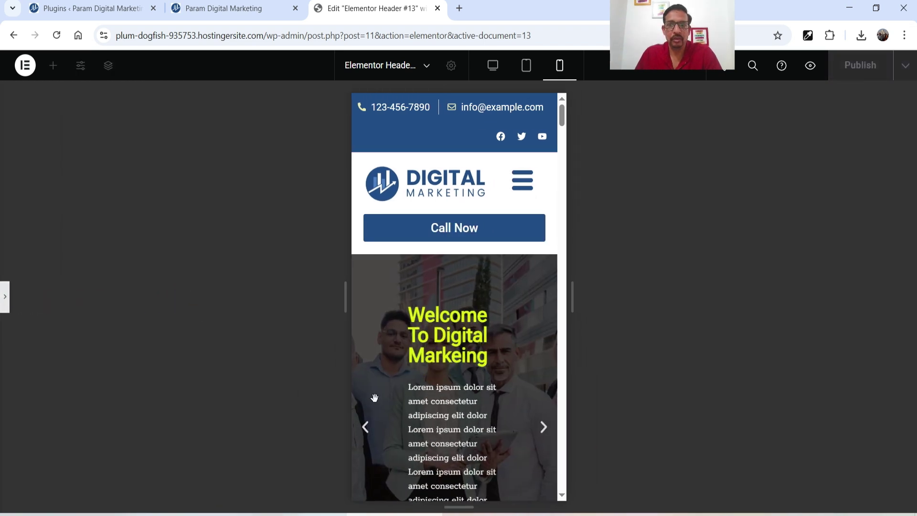
left_click(522, 181)
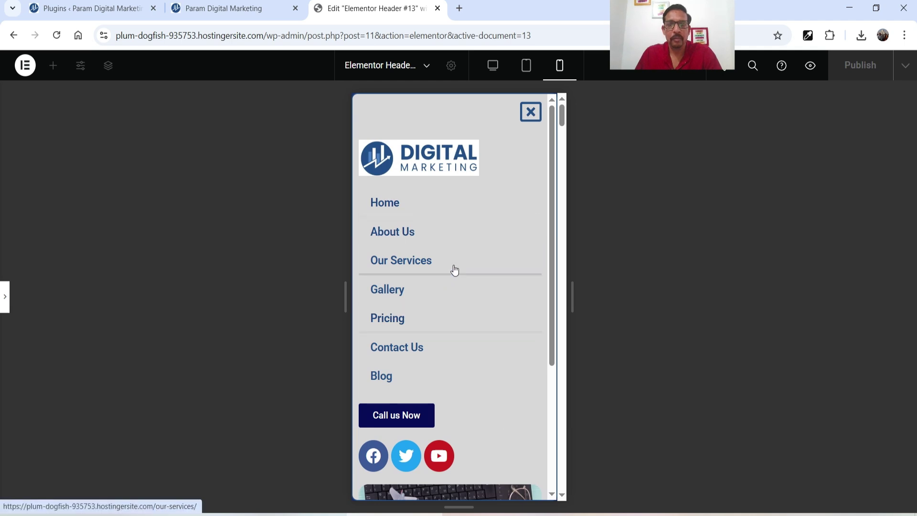
scroll(453, 268, "down", 4)
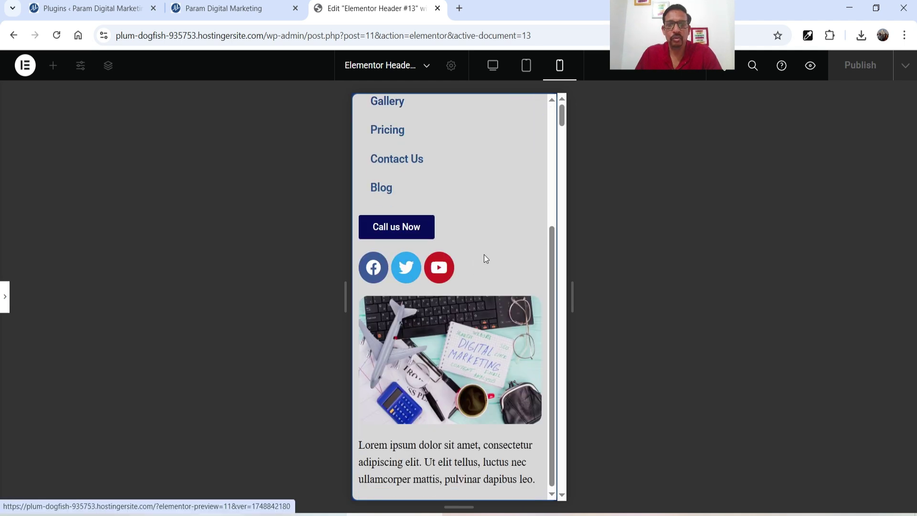
scroll(482, 255, "down", 1)
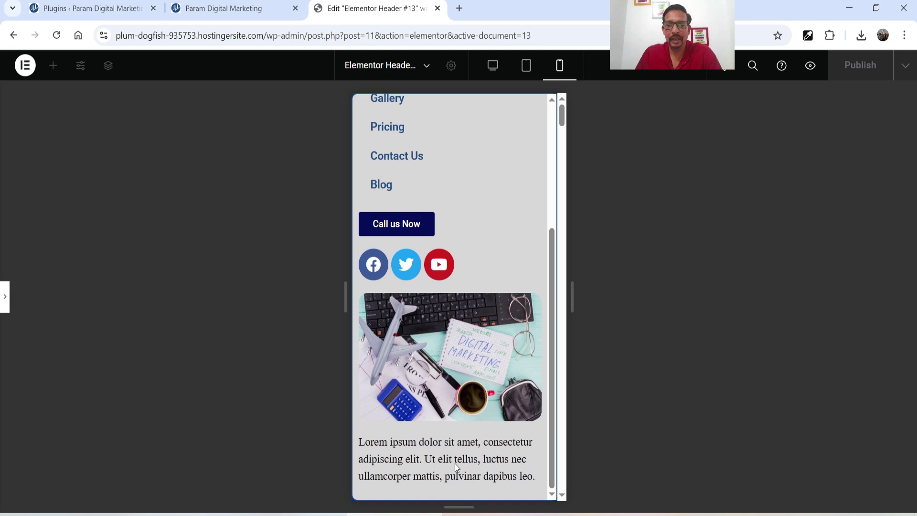
scroll(492, 323, "up", 4)
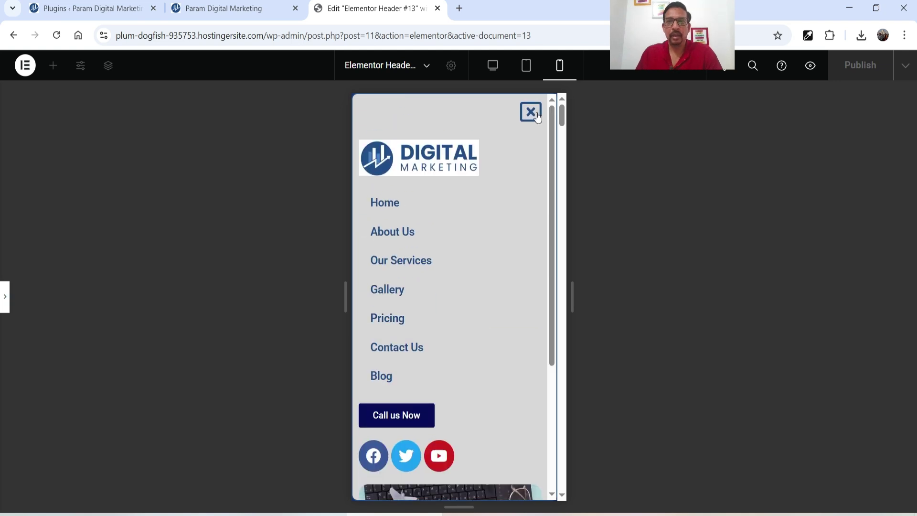
left_click(531, 113)
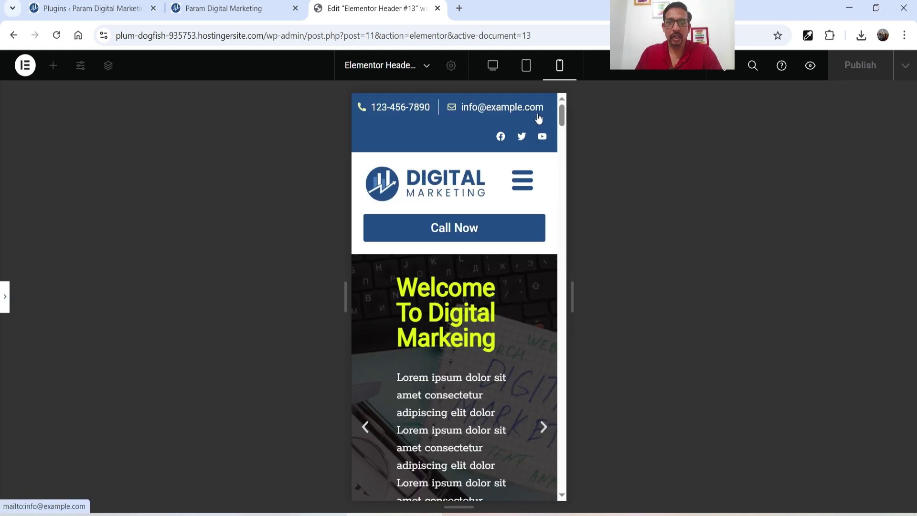
Preview the header in Tablet Portrait, expanding and collapsing its dropdown menu, and check the Desktop layout.
left_click(526, 68)
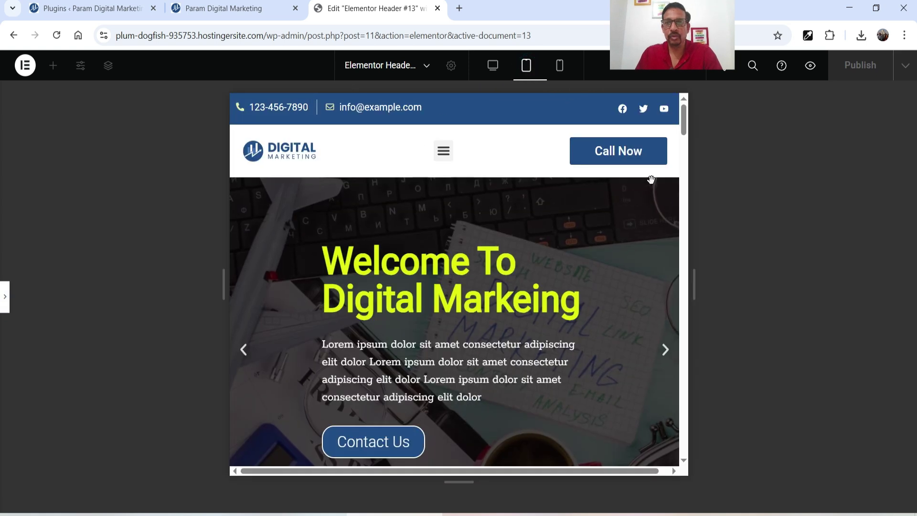
left_click(443, 152)
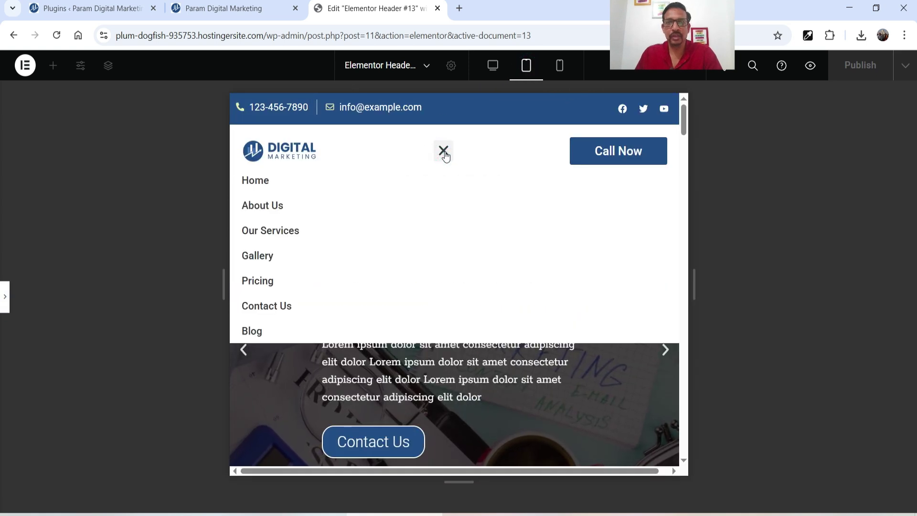
left_click(444, 152)
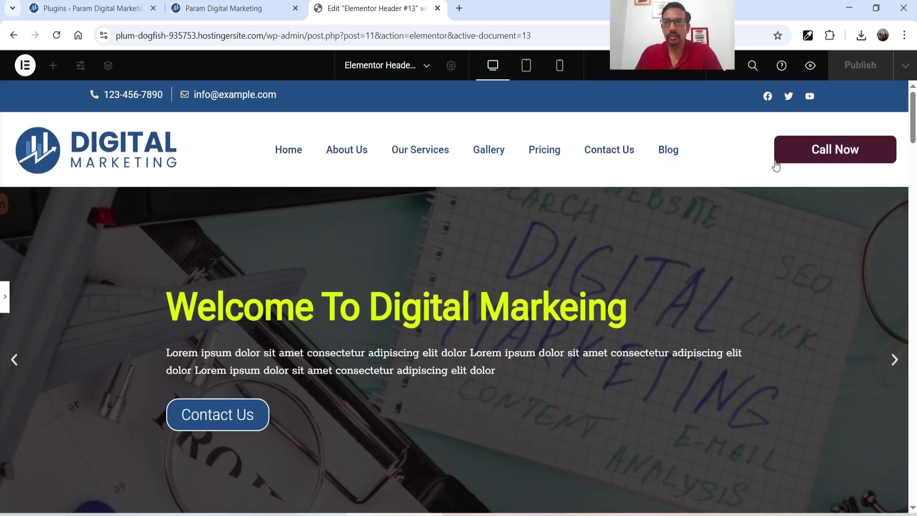
Return to the Mobile Portrait preview and open and close the off-canvas menu once more.
key("ctrl+shift+m")
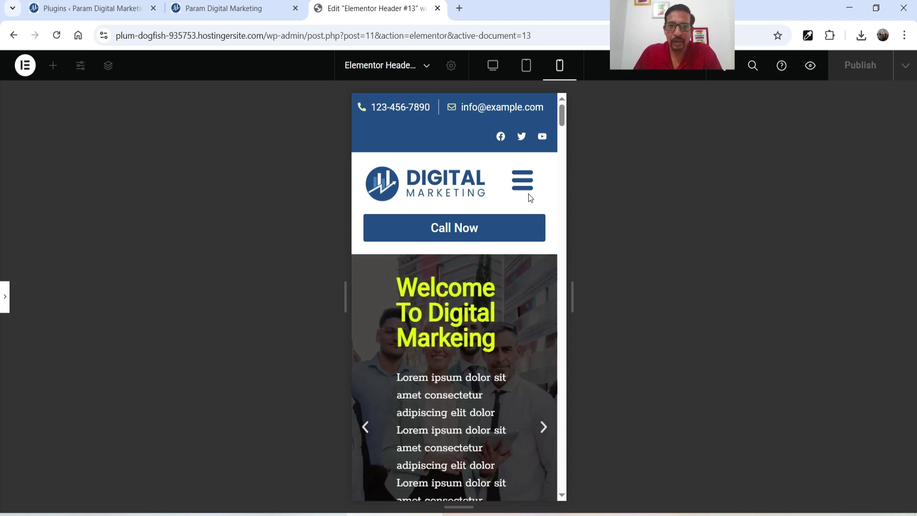
left_click(528, 187)
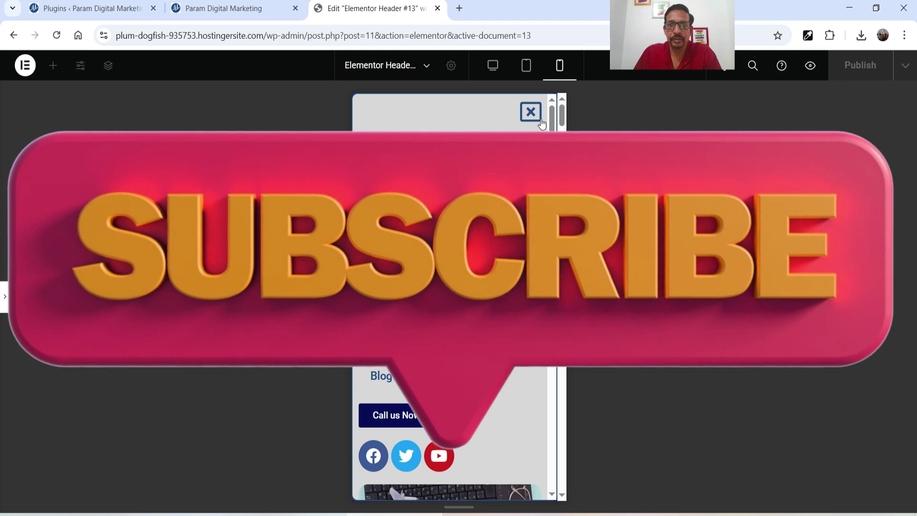
left_click(531, 112)
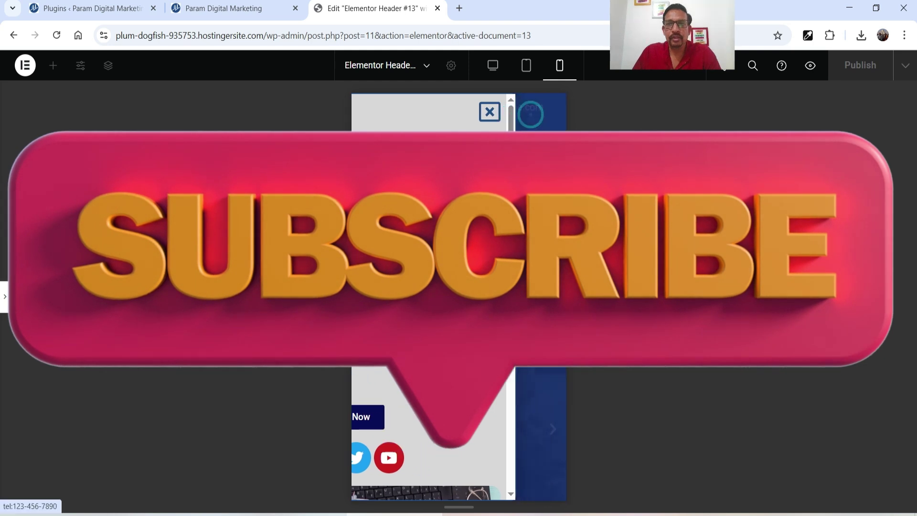